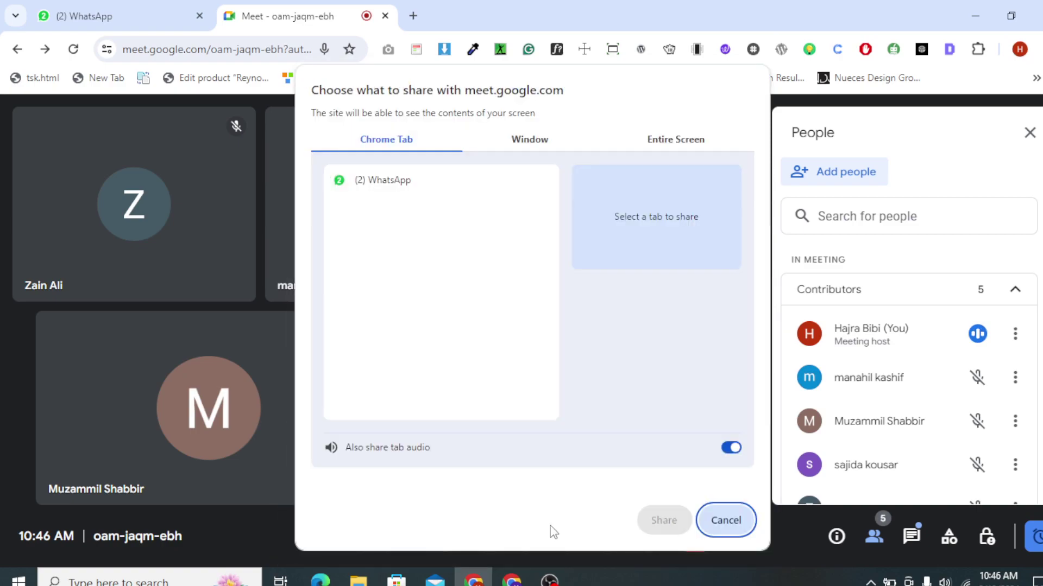
Step: Share the entire screen in the Google Meet call
click(679, 139)
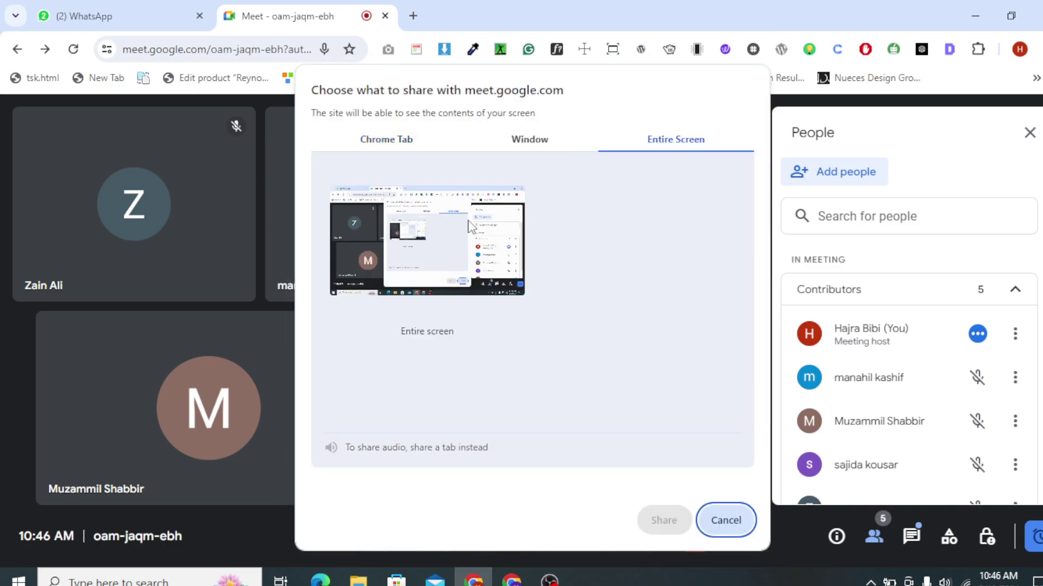
click(427, 244)
click(664, 520)
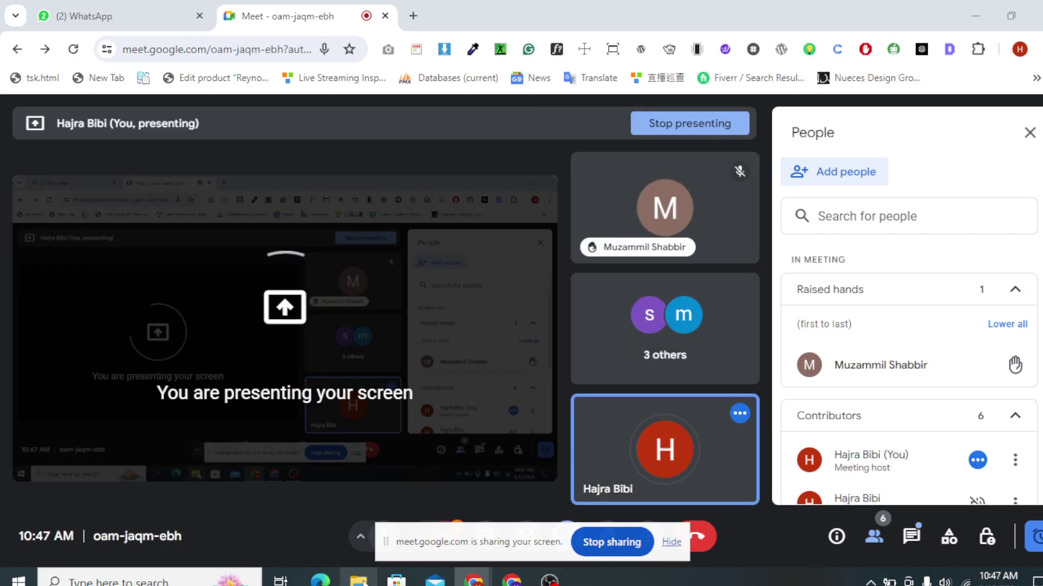
Step: Open File Explorer and browse to the htdocs folder inside xampp on Local Disk (E:)
click(360, 580)
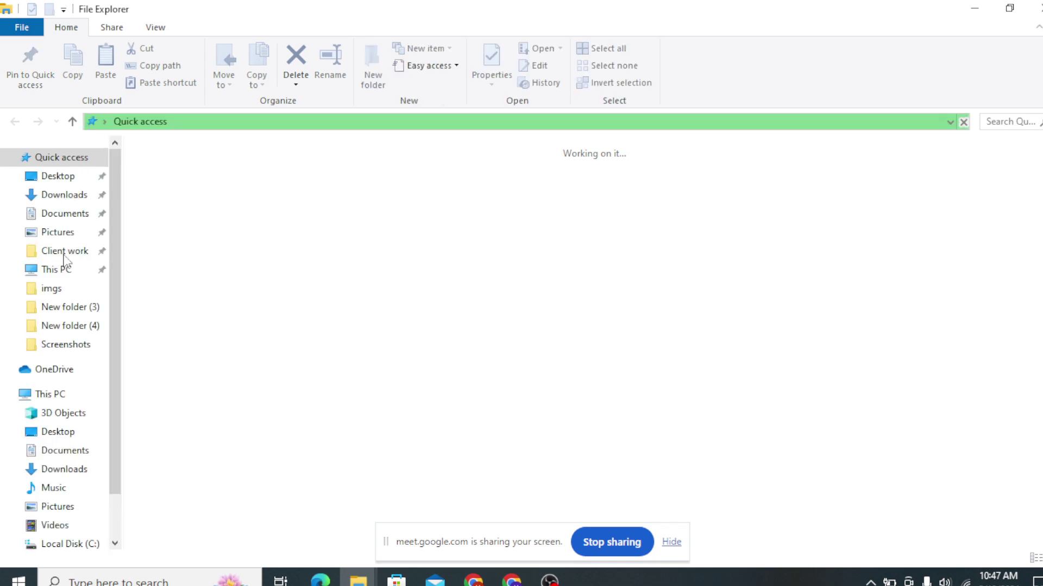
click(64, 195)
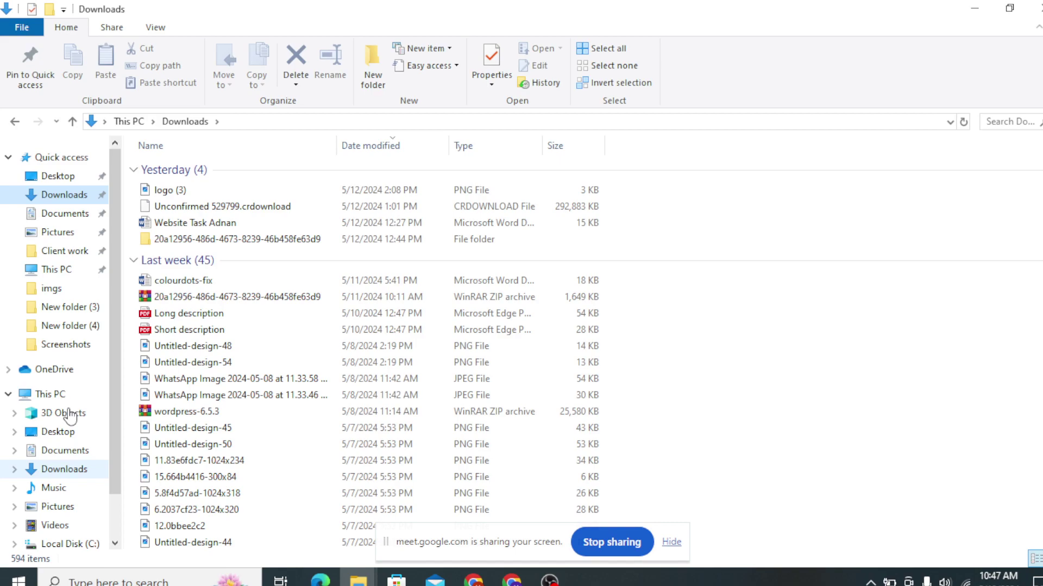
scroll(79, 461, down, 1)
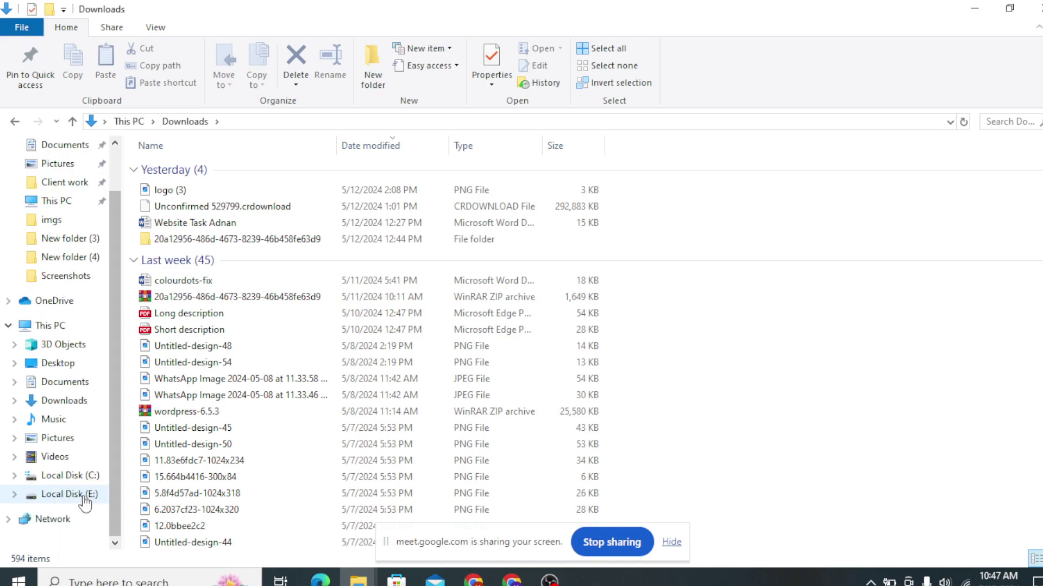
click(71, 494)
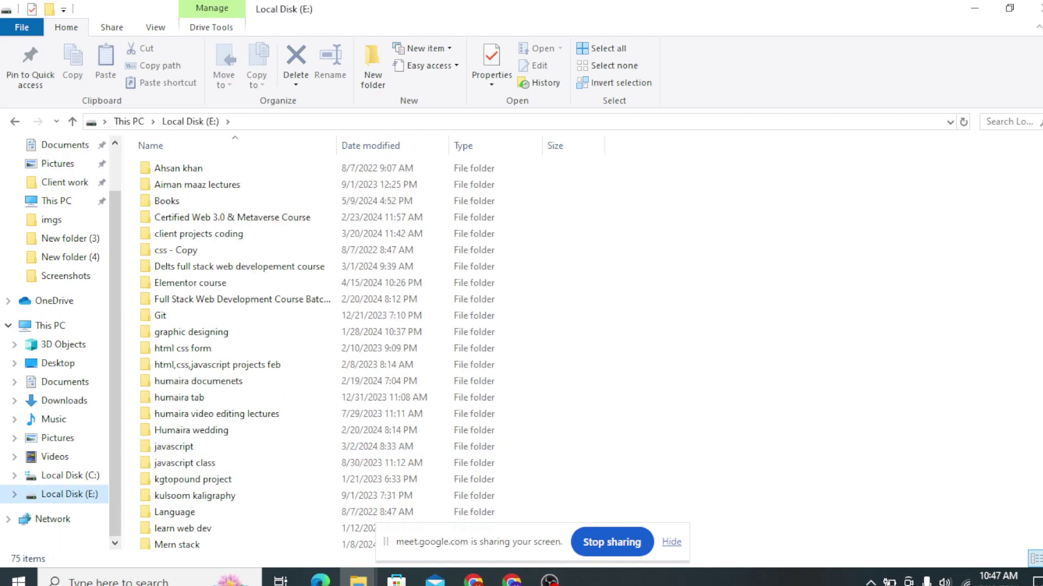
scroll(369, 353, down, 7)
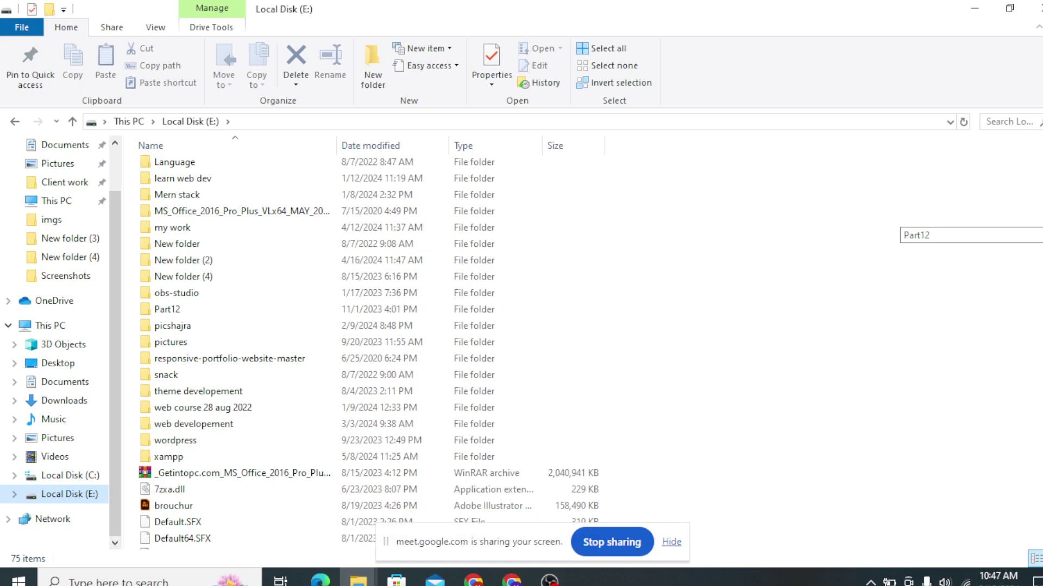
double_click(374, 458)
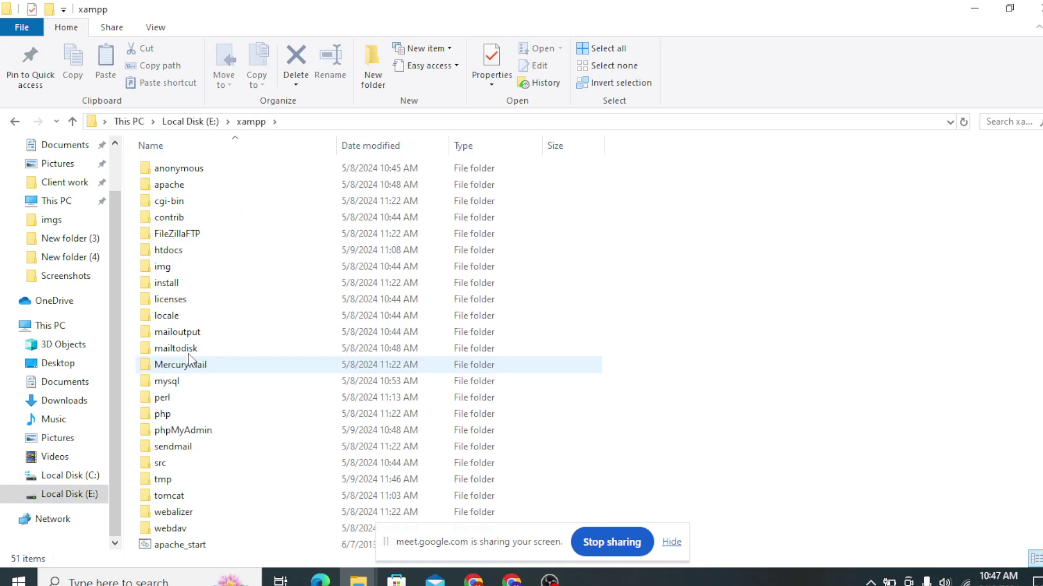
double_click(184, 251)
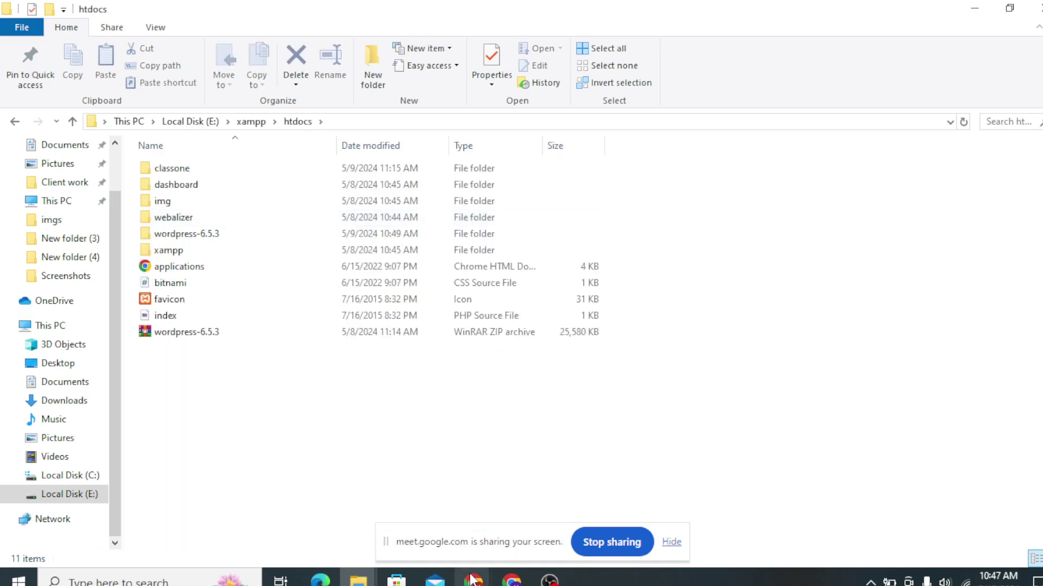
Step: Return to the Meet window and launch the XAMPP Control Panel through a Windows search for "xampp"
mouse_move(472, 580)
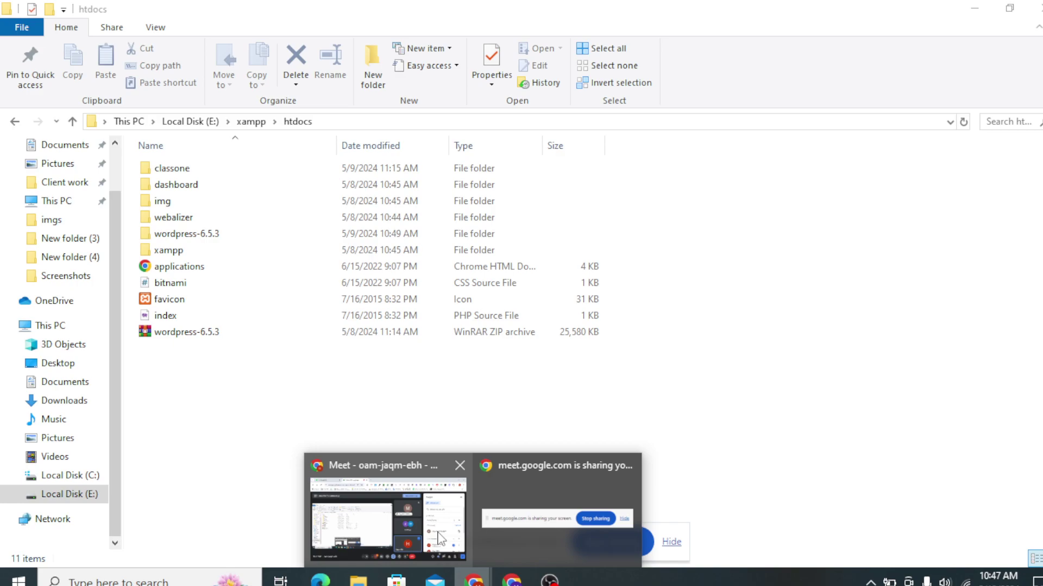
click(440, 537)
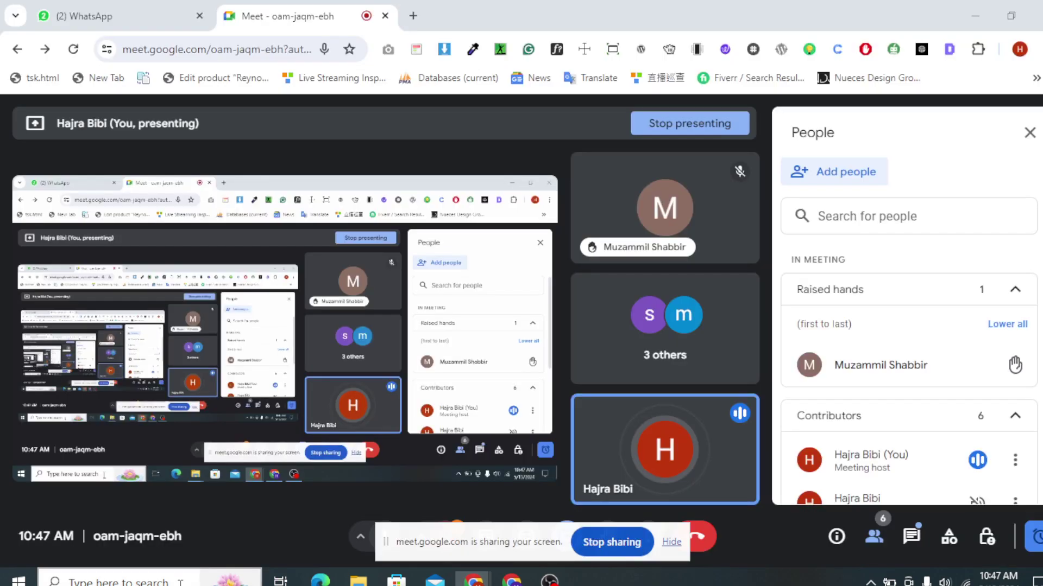
click(180, 582)
text(x)
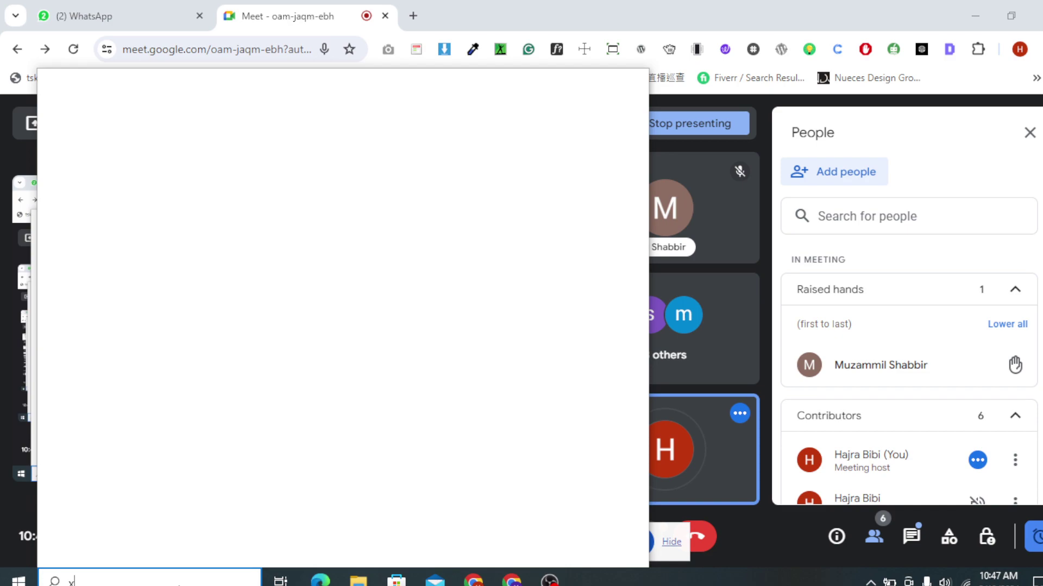
text(ampp)
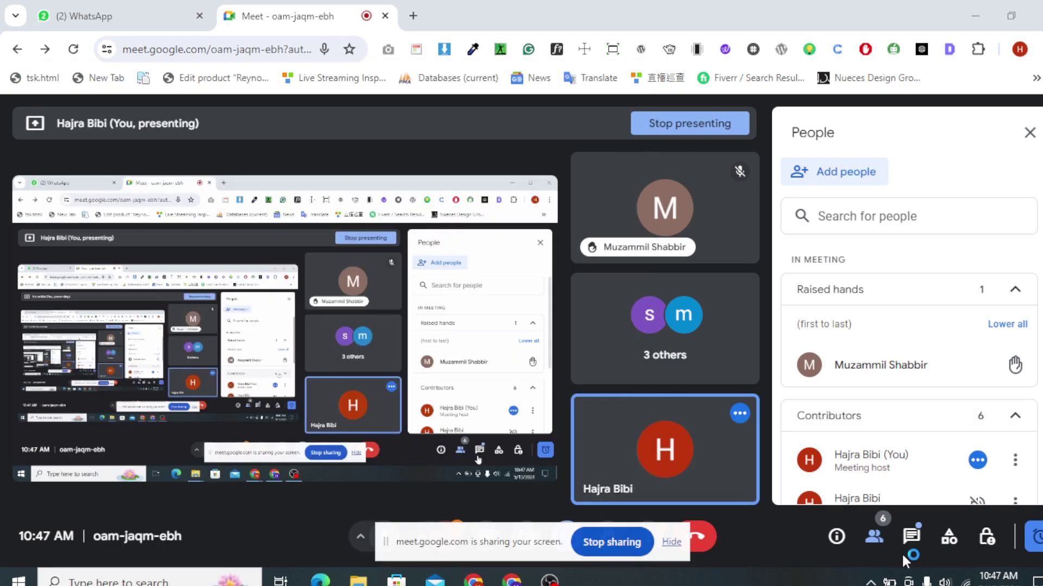
Step: Read the in-call messages in the meeting and close the chat
click(913, 537)
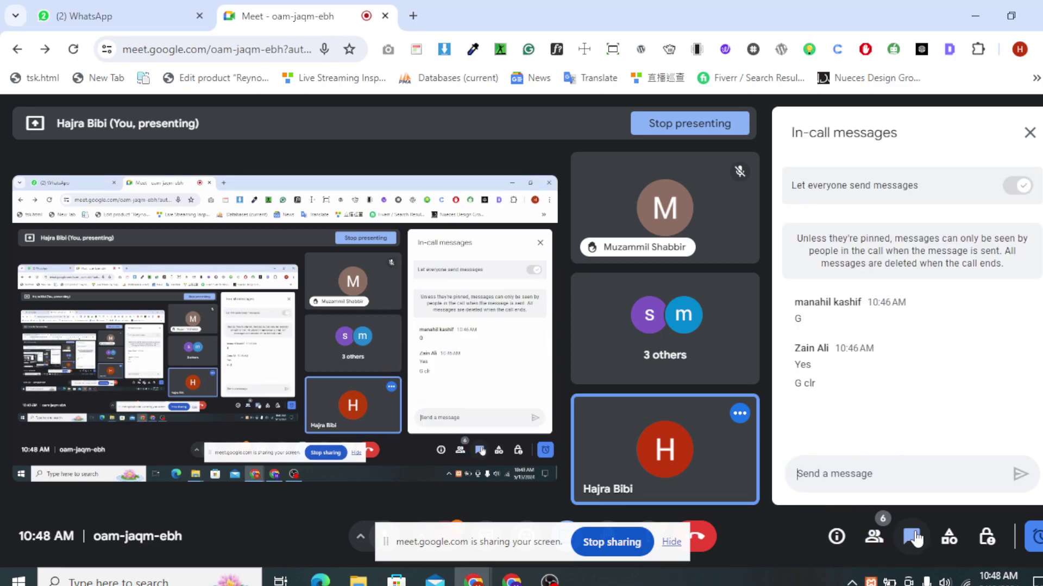
click(1029, 133)
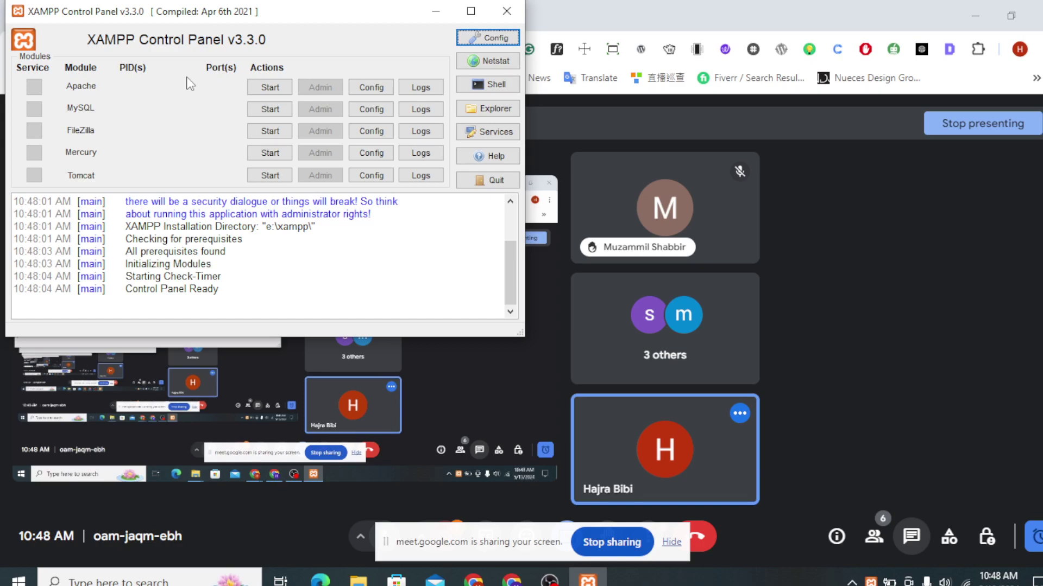
Step: Start the Apache and MySQL modules in the XAMPP Control Panel
click(270, 86)
click(270, 110)
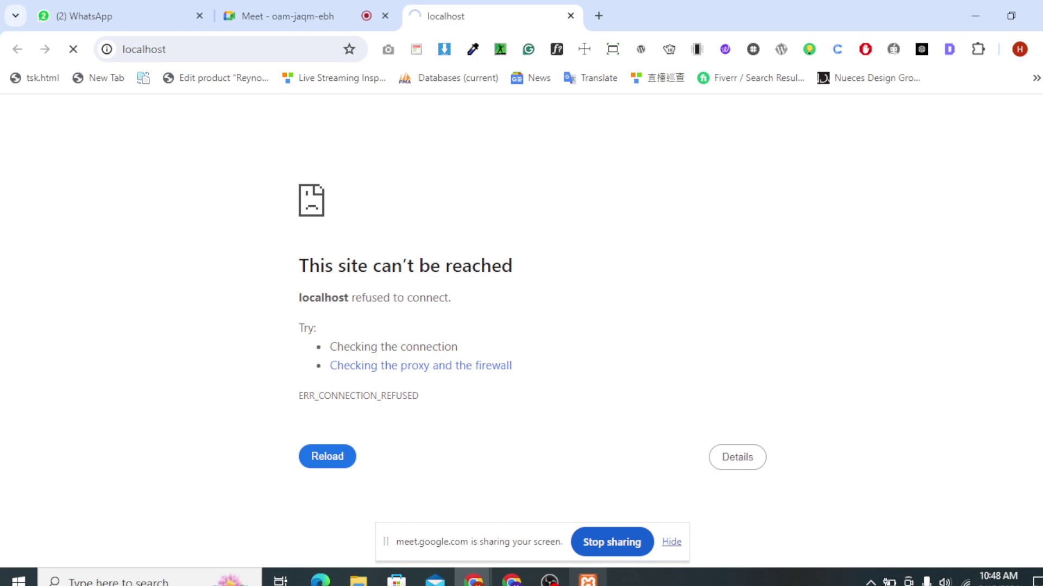
Step: Check the Meet call briefly and open phpMyAdmin from the XAMPP dashboard on localhost
click(279, 22)
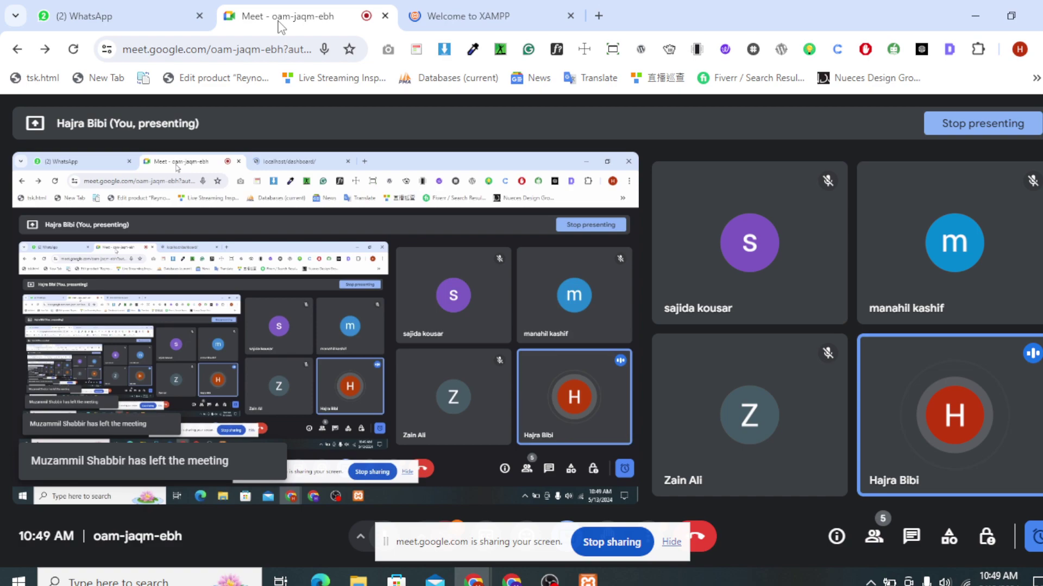
click(468, 16)
click(502, 118)
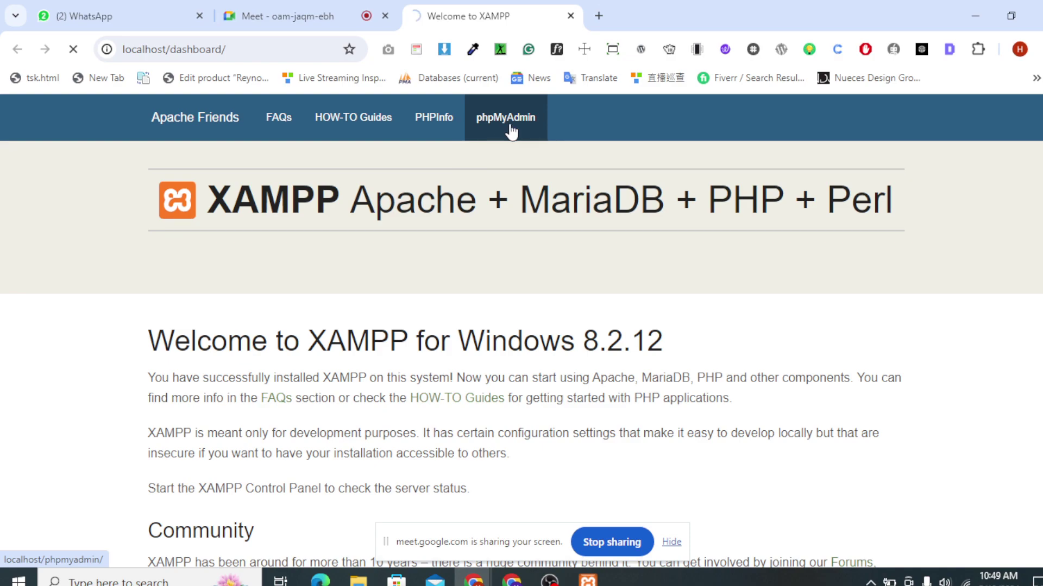
click(510, 130)
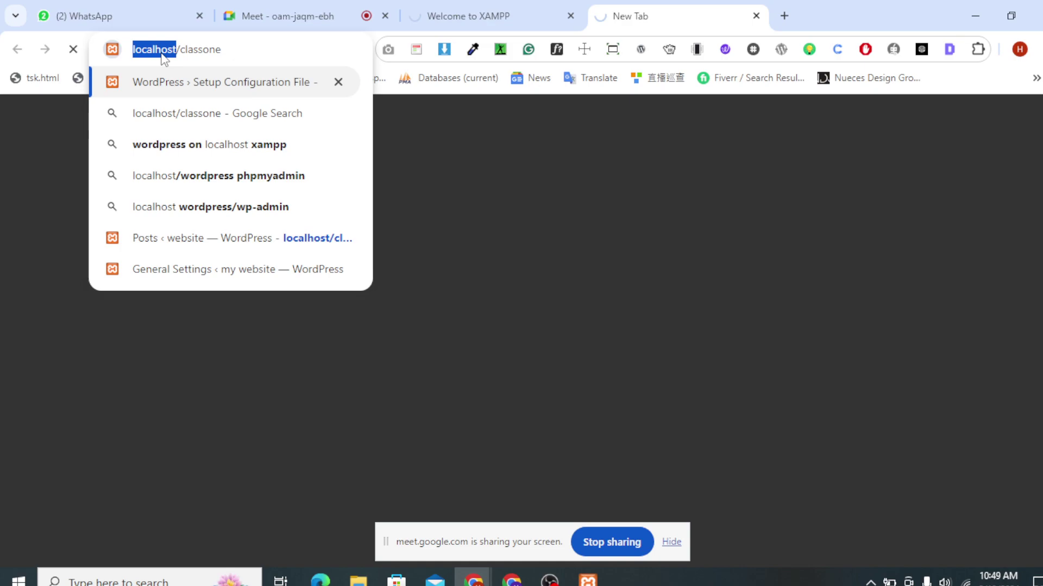
Step: Load the classone WordPress admin page at localhost/classone/wp-admin/edit.php in the new browser tab
drag(223, 50, 186, 50)
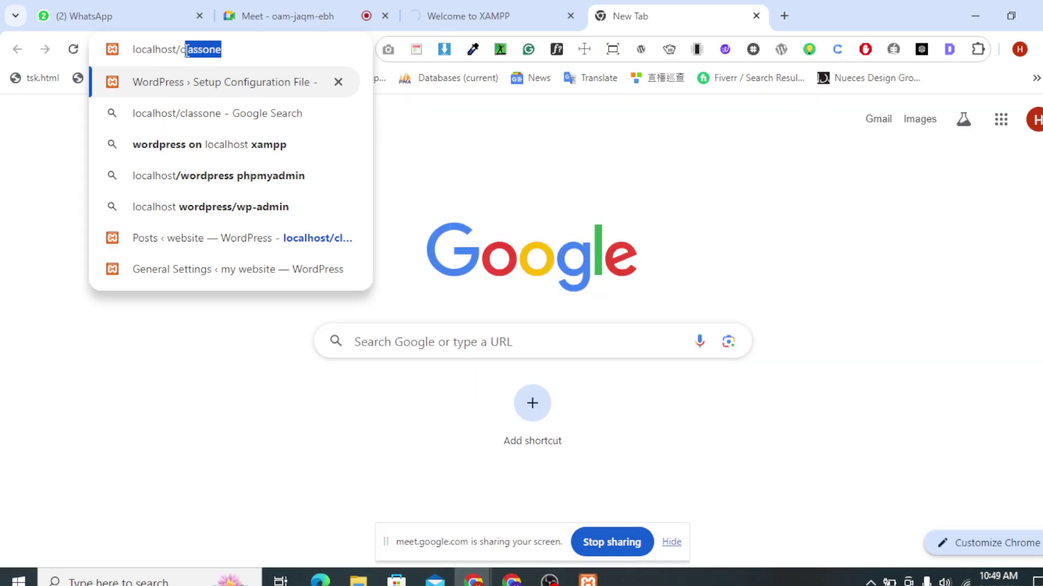
click(228, 50)
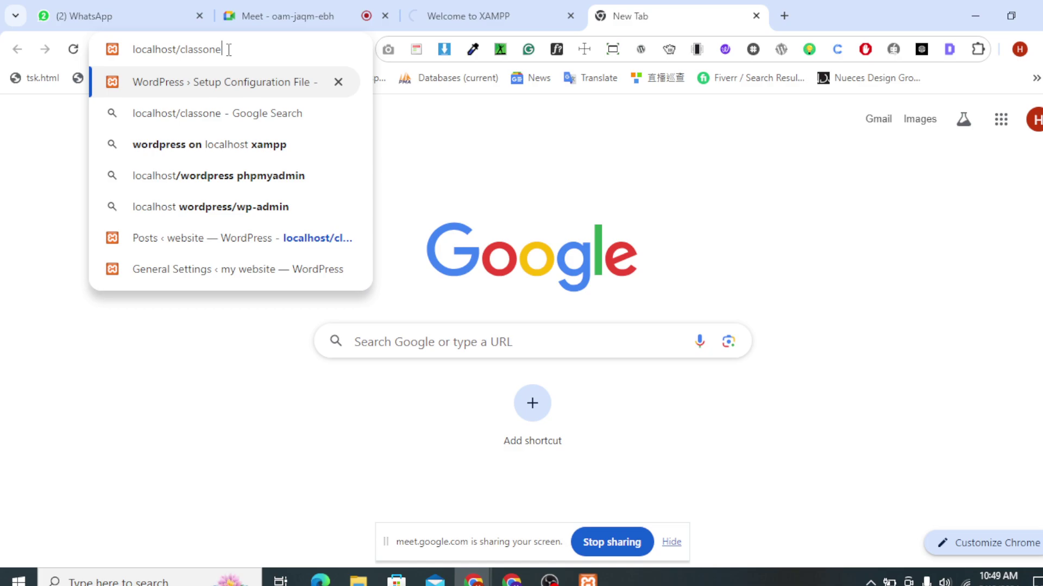
key(Return)
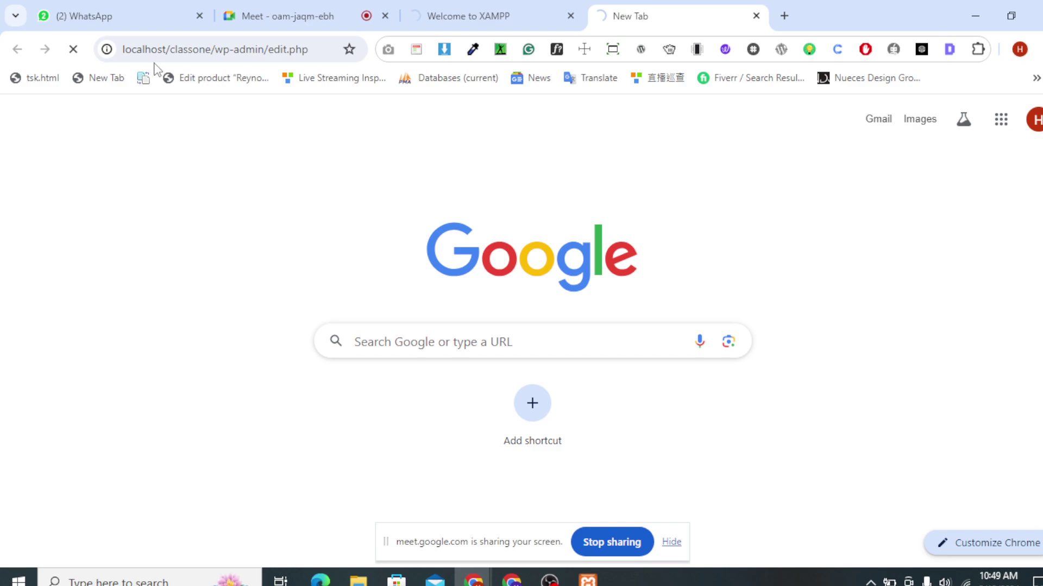
click(588, 581)
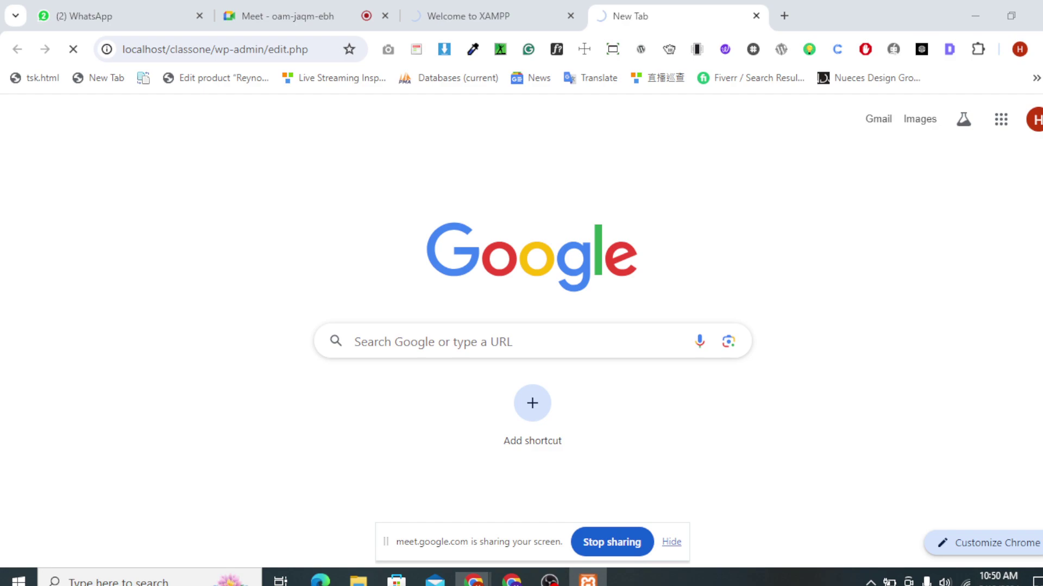
click(588, 581)
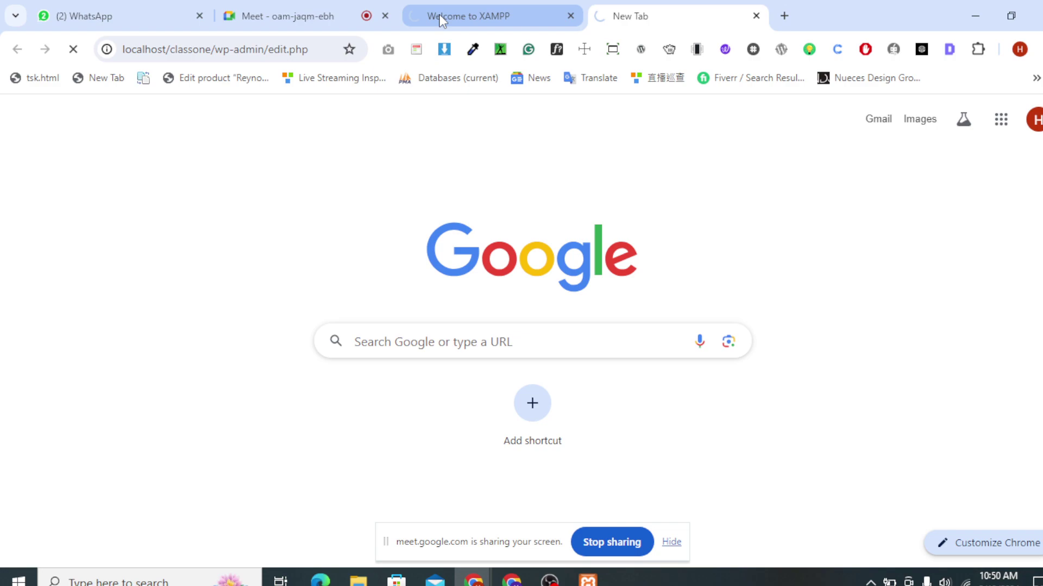
click(287, 9)
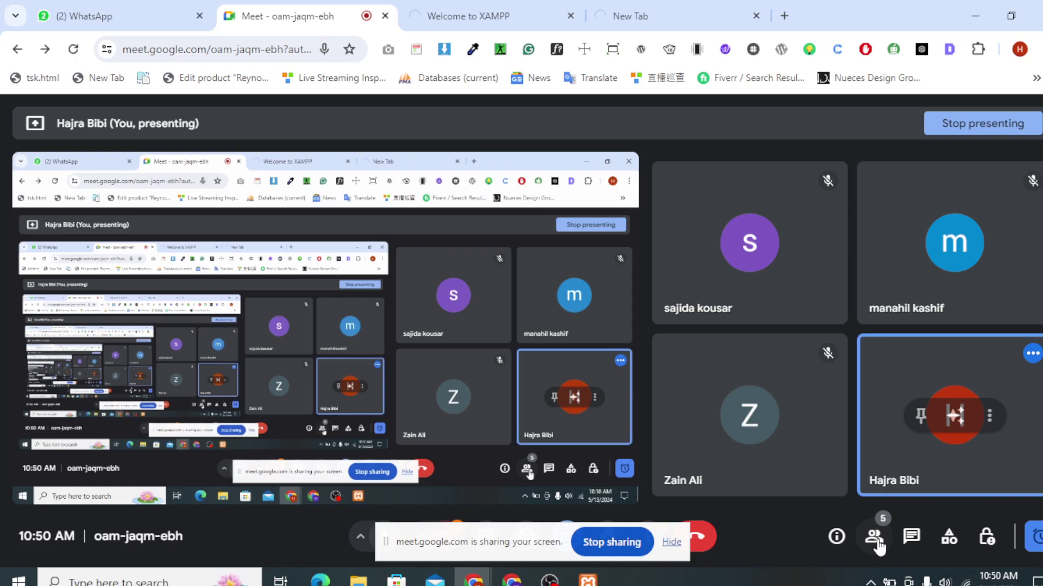
click(478, 16)
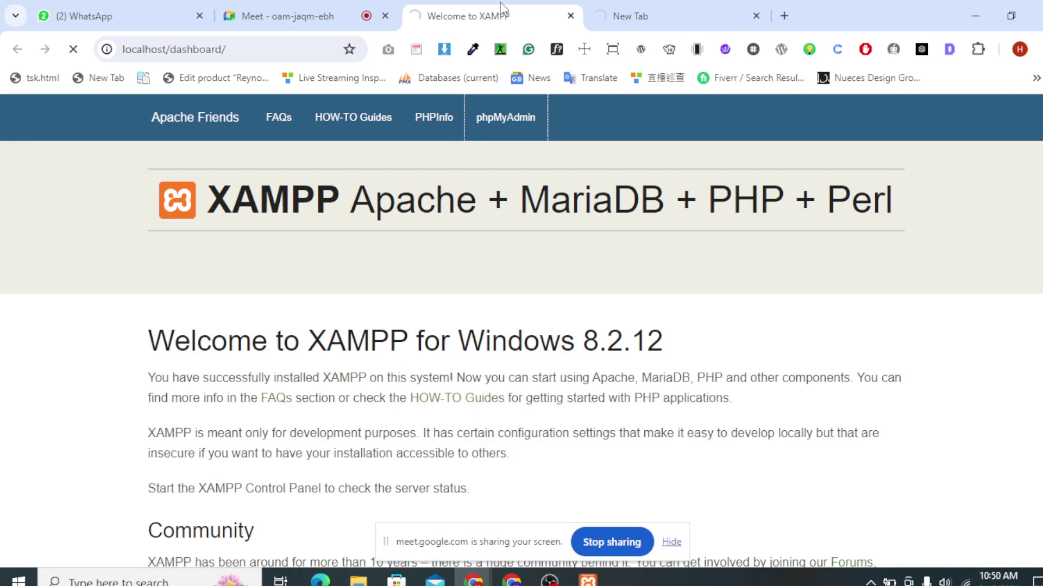
click(649, 17)
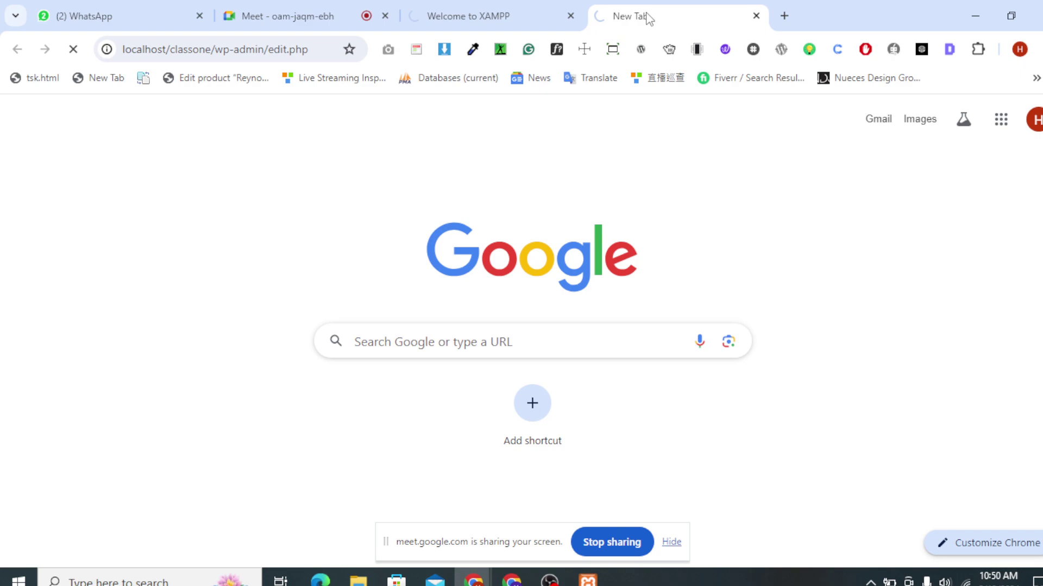
click(523, 7)
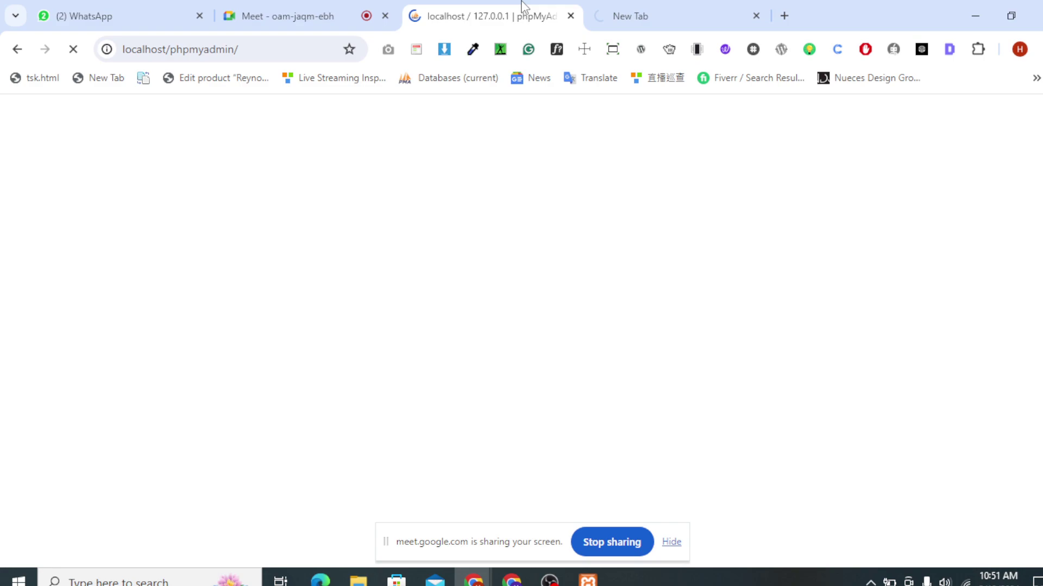
key(ctrl+Tab)
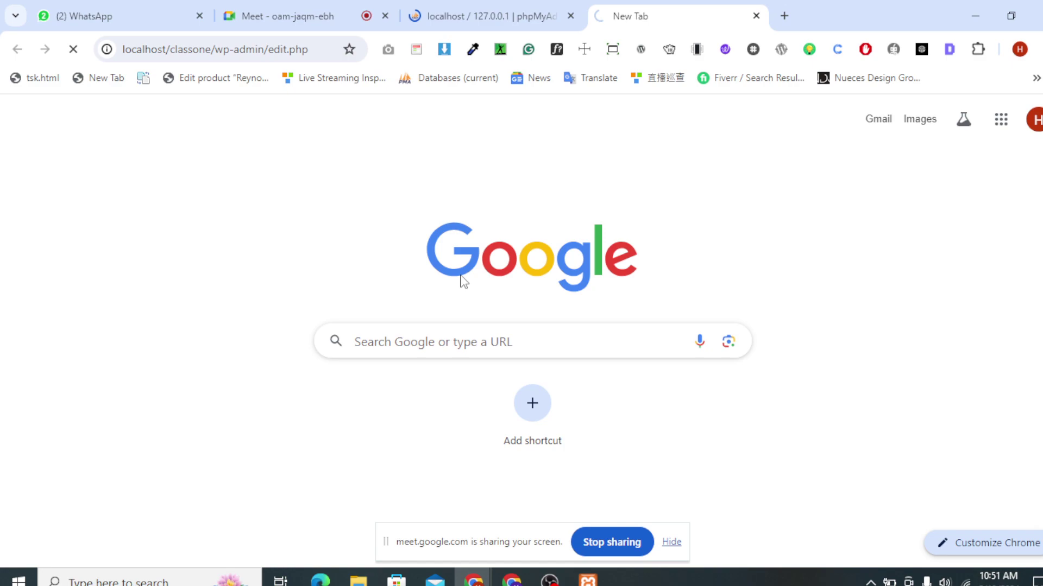
key(ctrl+super+o)
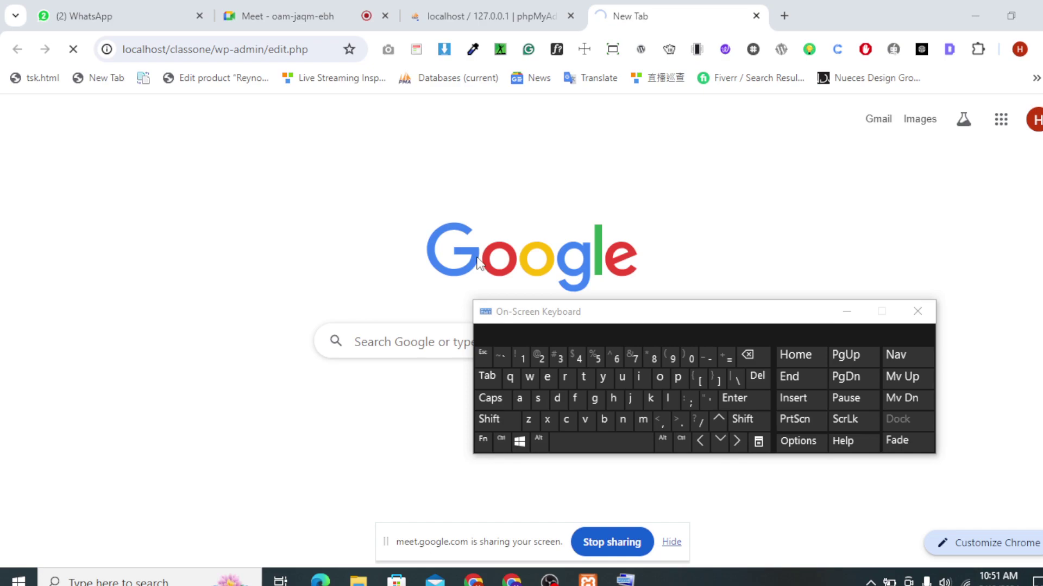
Step: Return to phpMyAdmin and expand the classone database in the database tree
key(ctrl+shift+Tab)
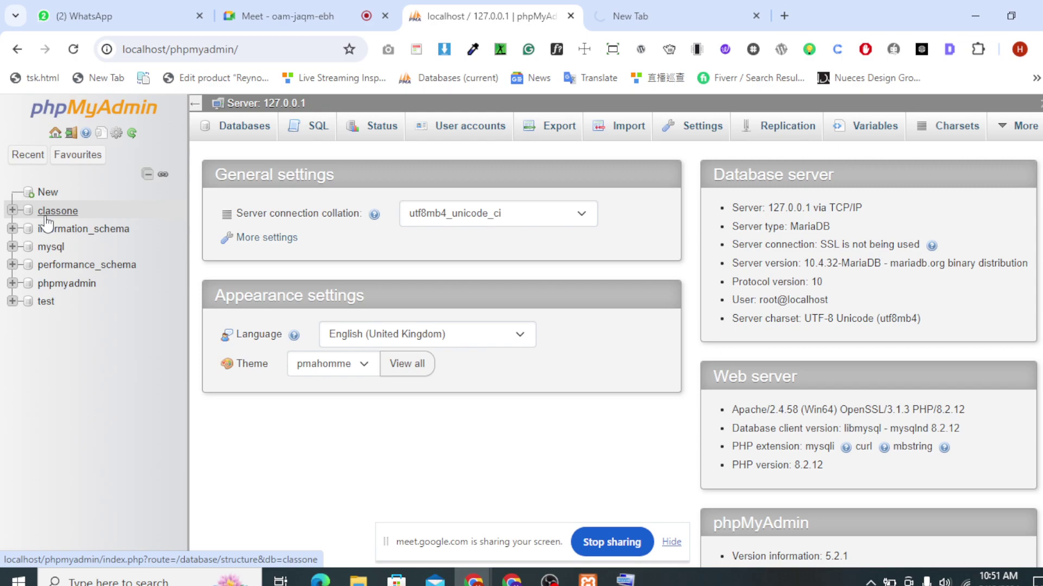
click(16, 211)
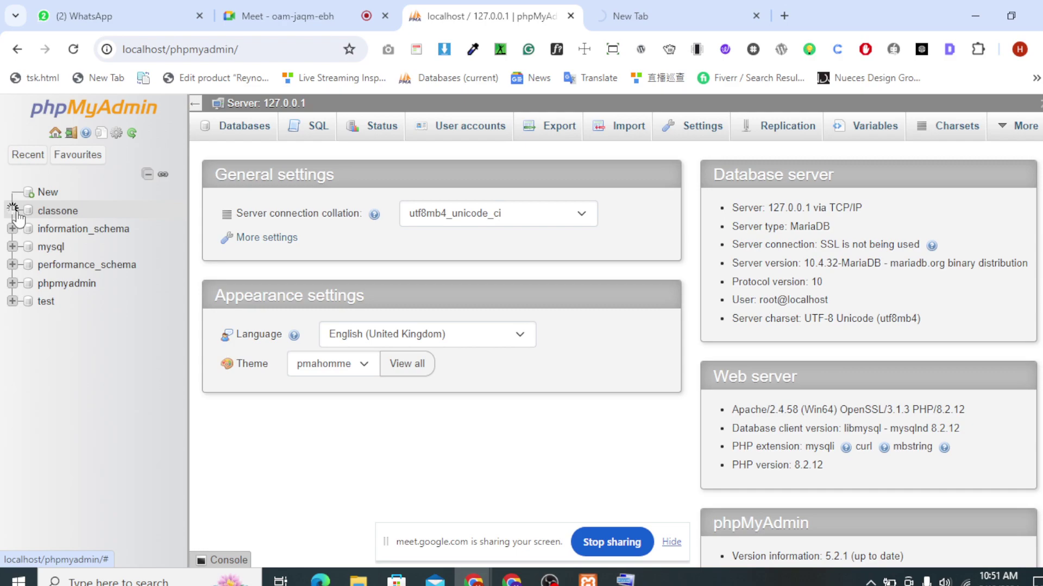
Step: Try to open the classone WordPress dashboard by shortening the page address to localhost/classone/wp-admin
click(664, 17)
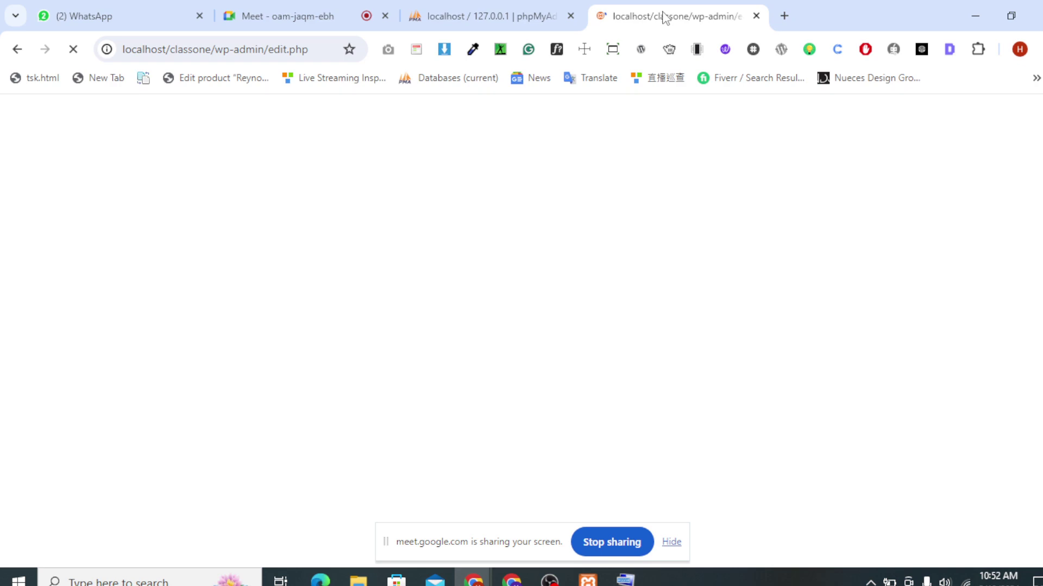
drag(309, 50, 266, 50)
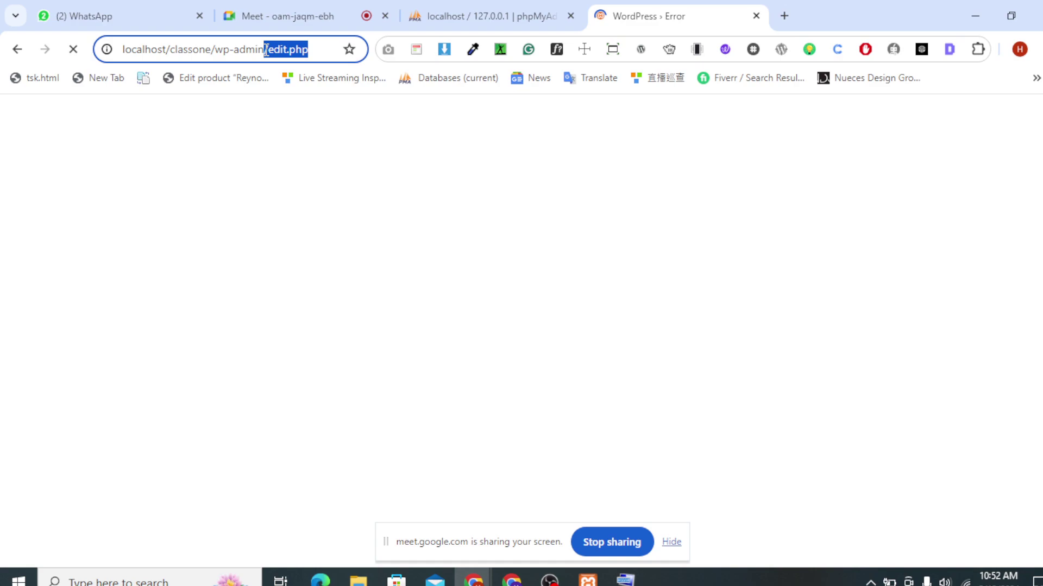
key(BackSpace)
double_click(265, 50)
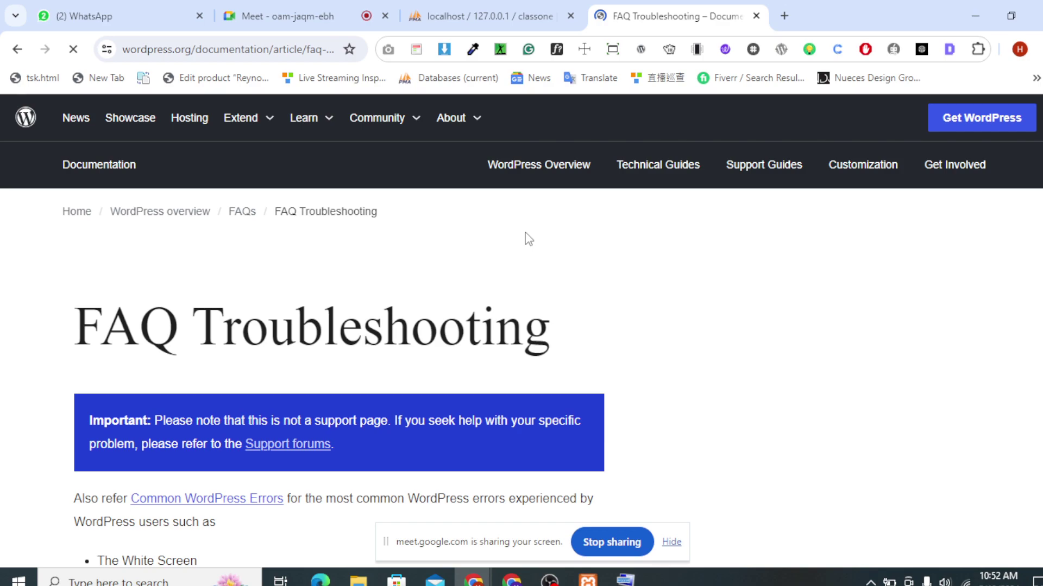
Step: Load the local WordPress site at localhost/classone in a new browser tab
key(ctrl+t)
text(loca)
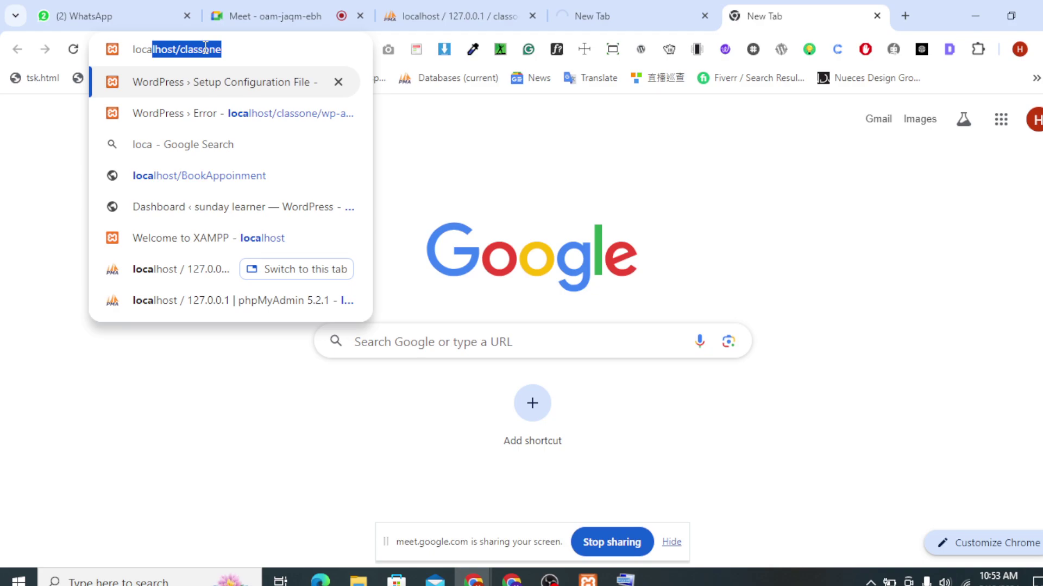
key(Return)
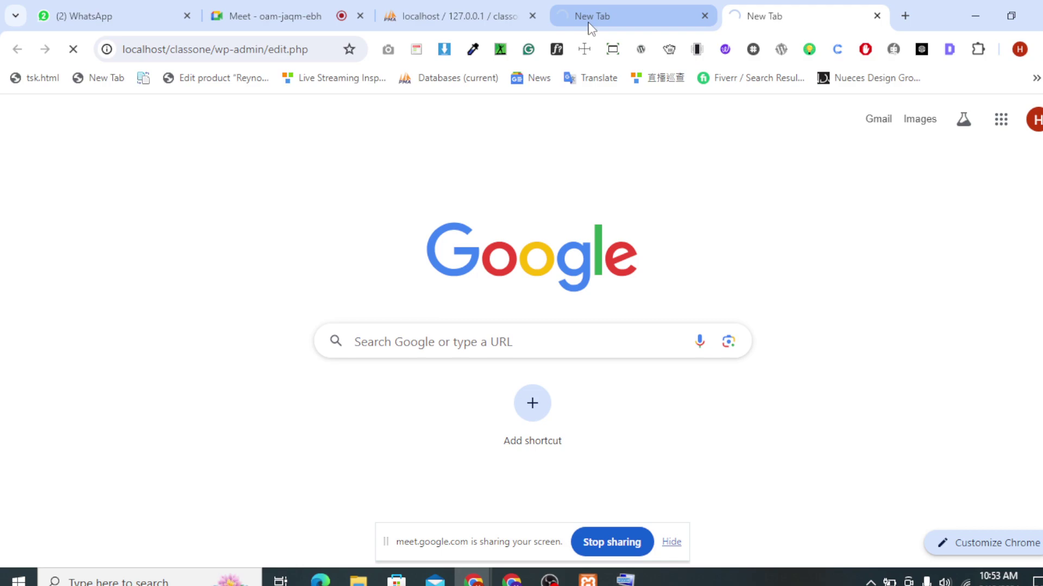
Step: Open pantheon.io in another new browser tab while the classone site loads
key(ctrl+t)
click(277, 52)
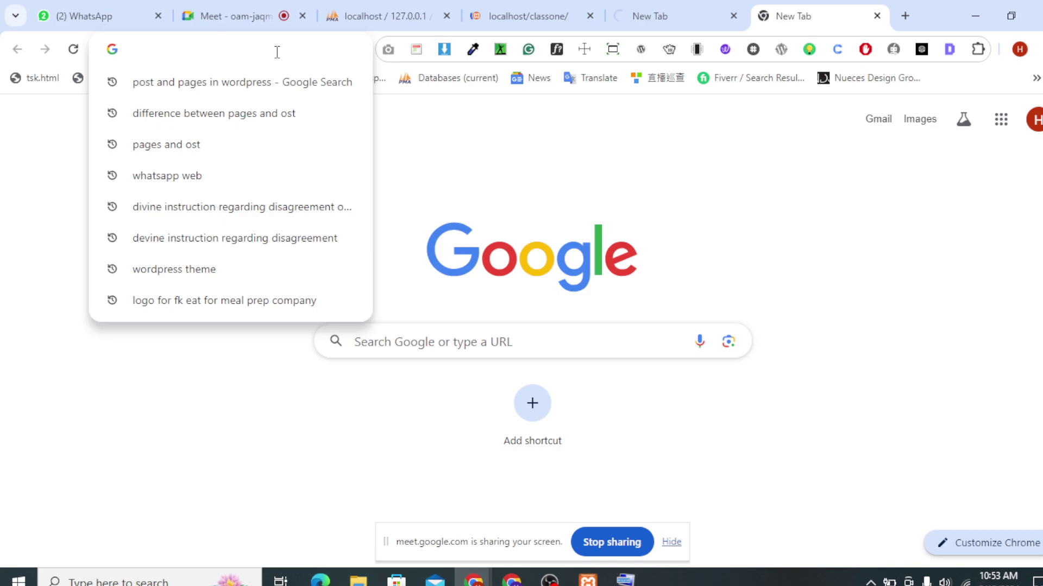
key(ctrl+4)
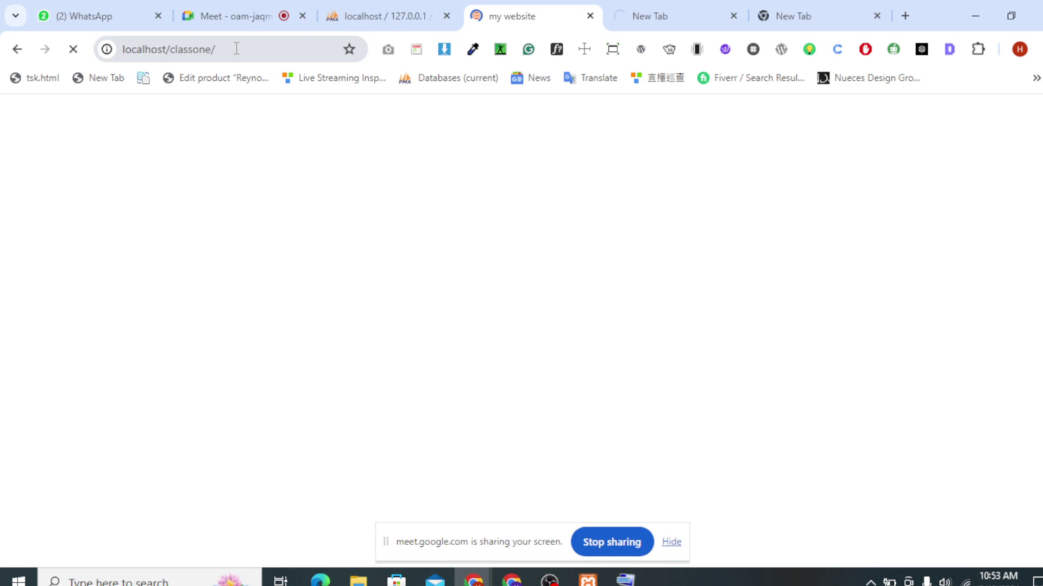
click(249, 48)
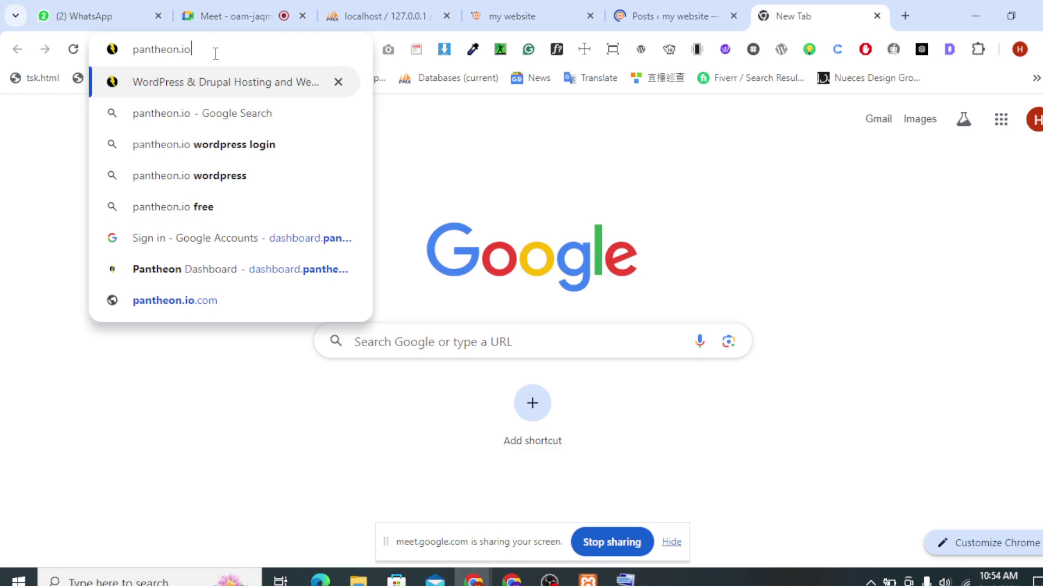
key(Return)
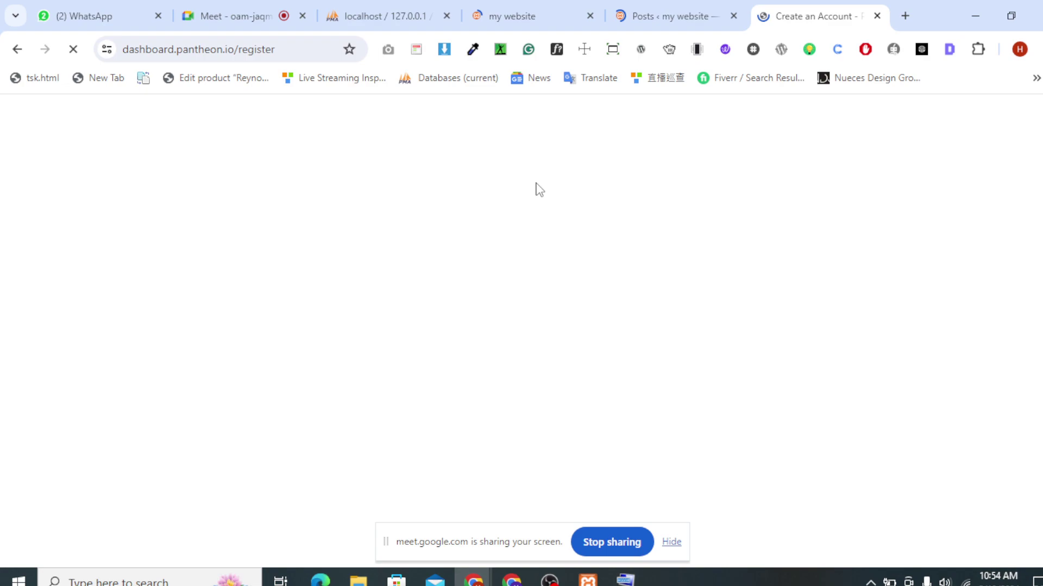
Step: Bring up the classone site's About WordPress page and open its installed themes list under Appearance
click(548, 17)
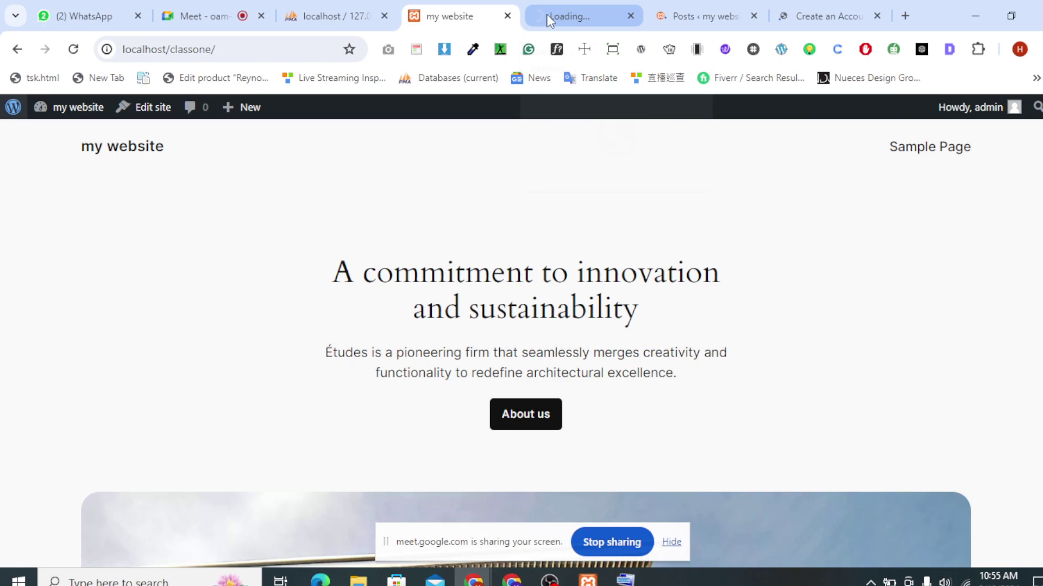
click(541, 17)
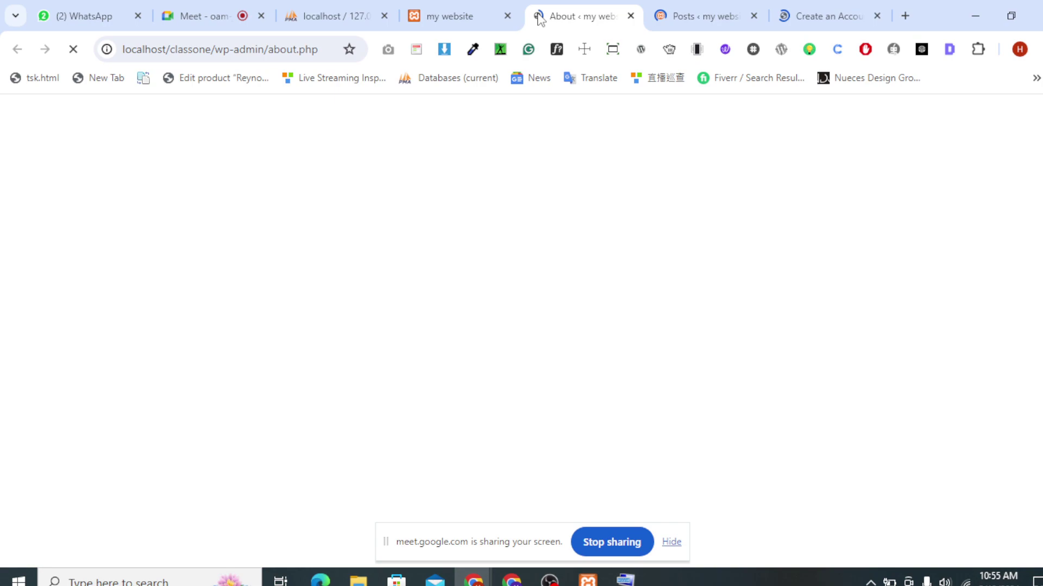
mouse_move(66, 305)
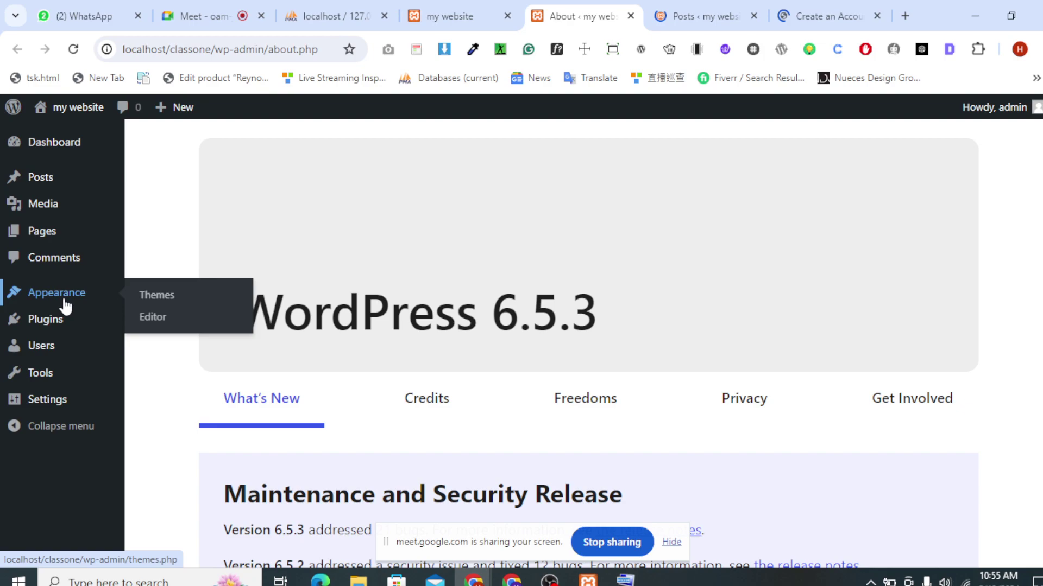
click(64, 300)
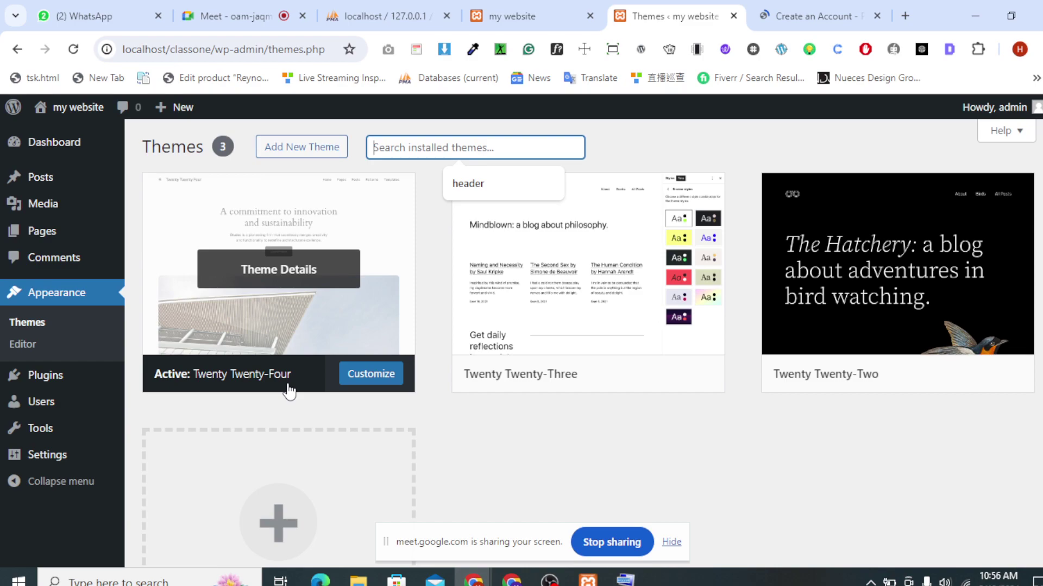
Step: Place the Themes tab ahead of the my website tab and reload the site's front page
key(ctrl+shift+Page_Up)
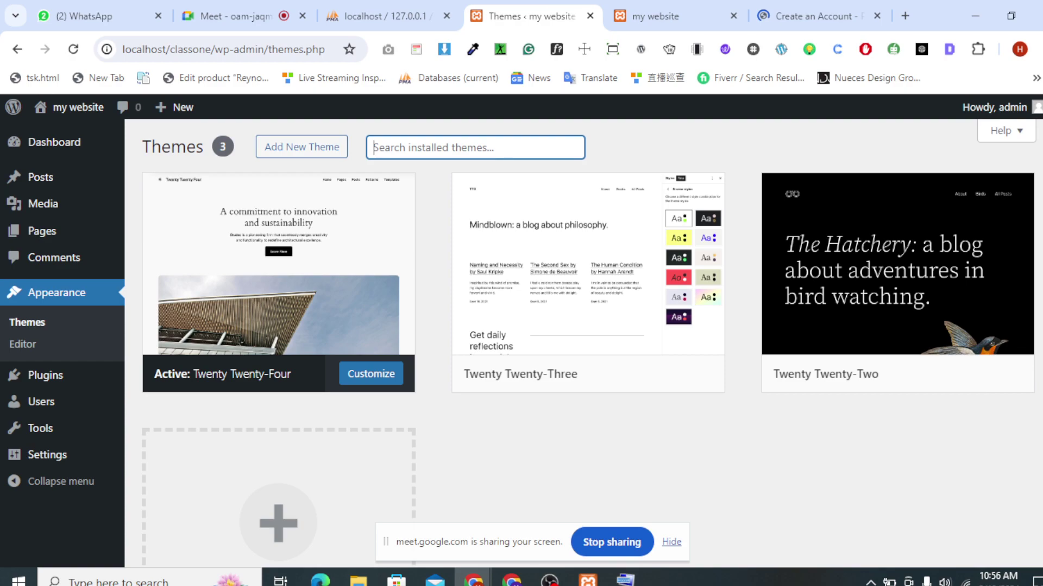
key(ctrl+Tab)
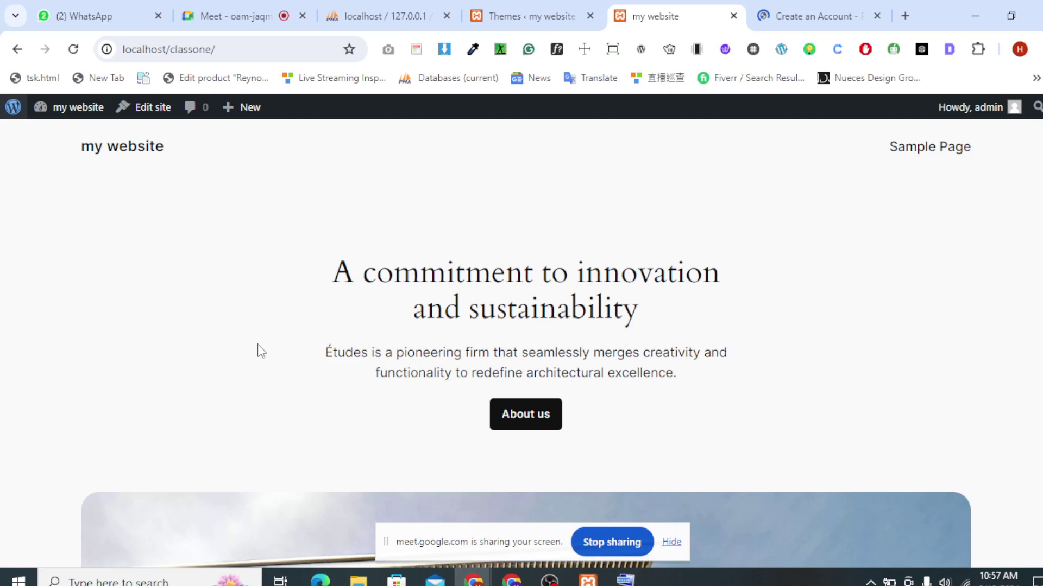
click(73, 49)
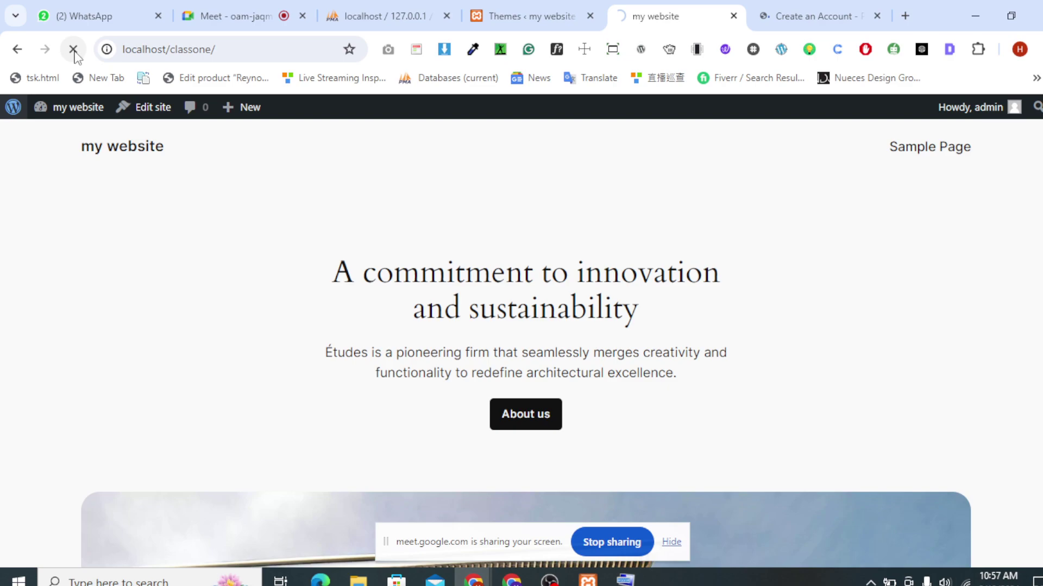
Step: Return to the WordPress admin, browse the Add Themes catalogue and activate the Astra theme
key(ctrl+shift+Tab)
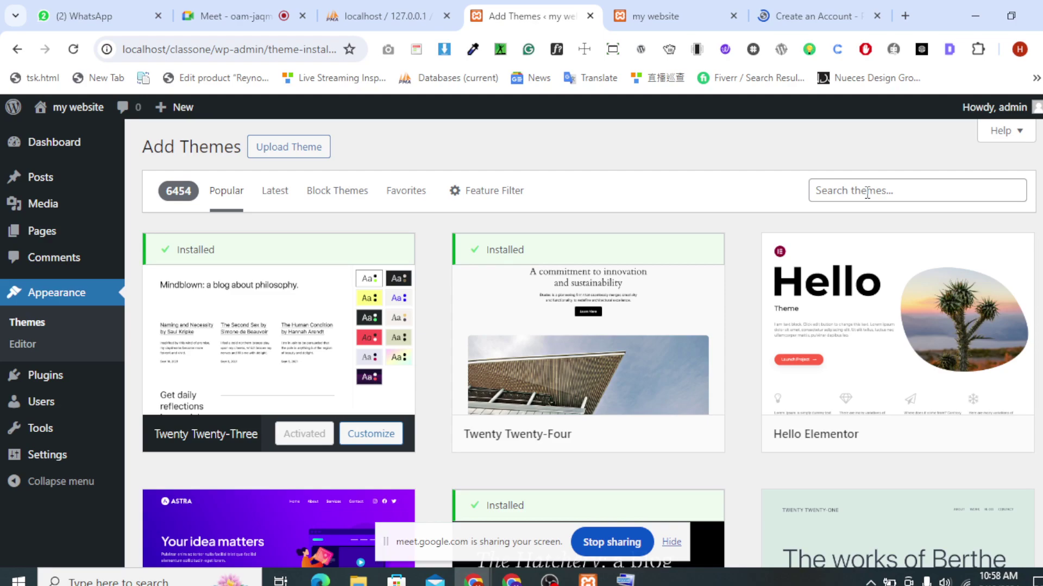
mouse_move(872, 325)
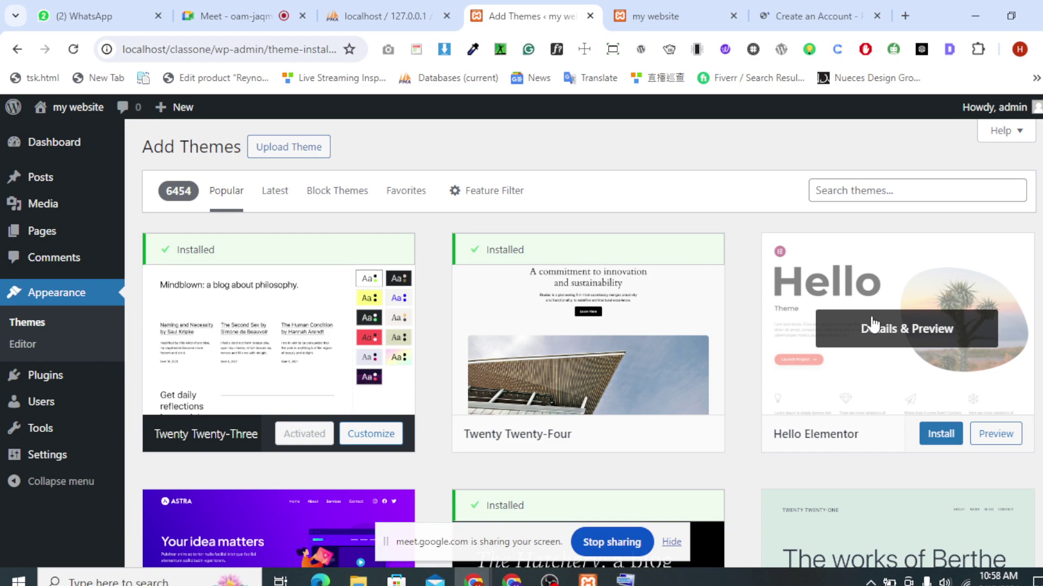
scroll(280, 325, down, 10)
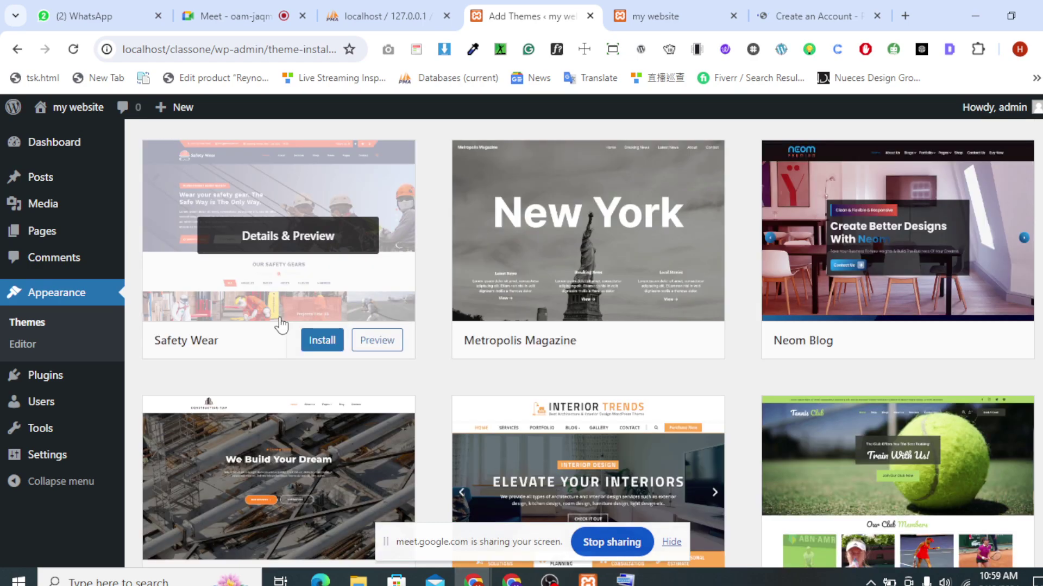
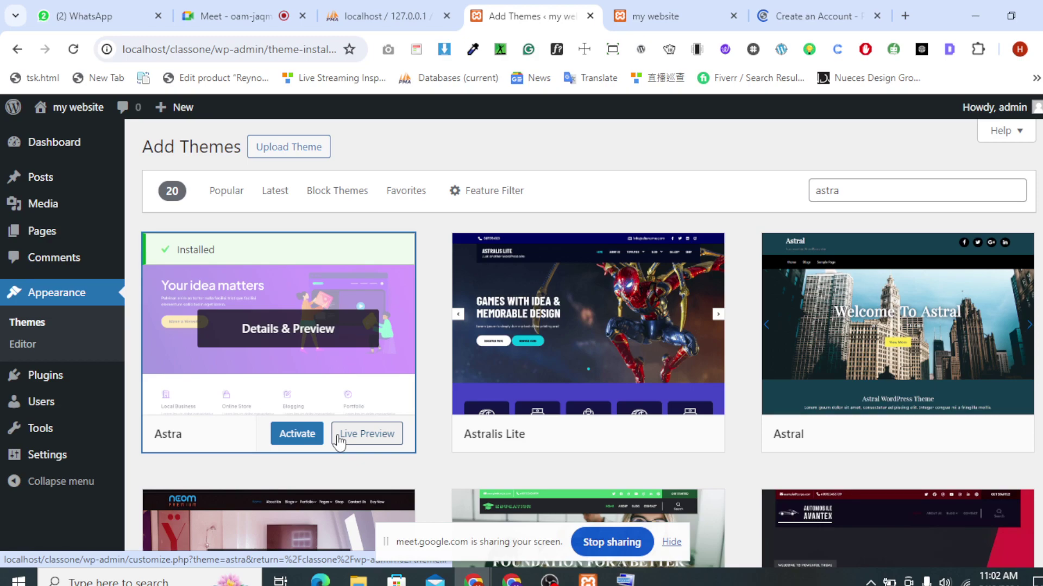
click(307, 436)
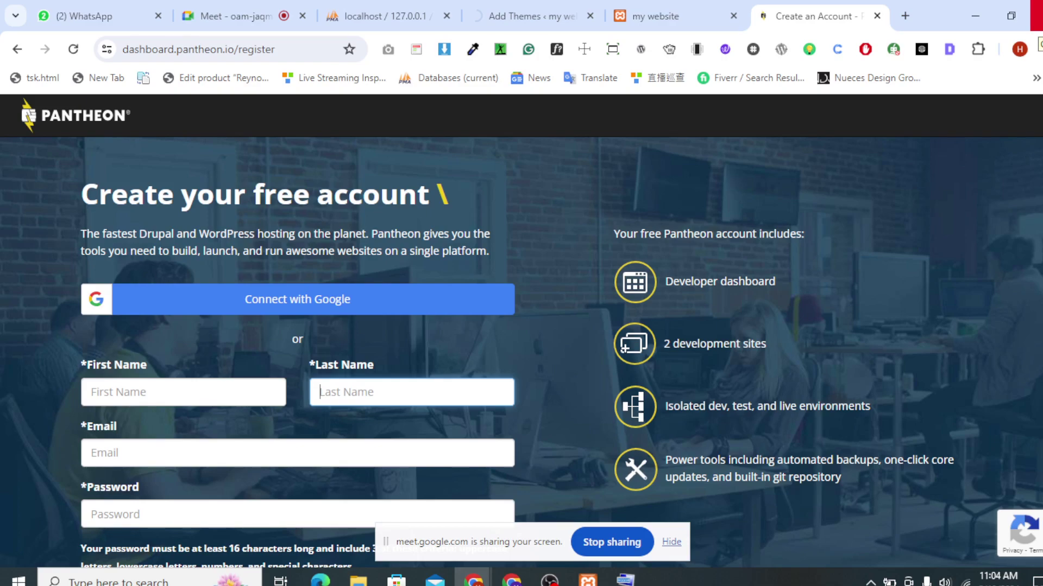
scroll(641, 178, down, 1)
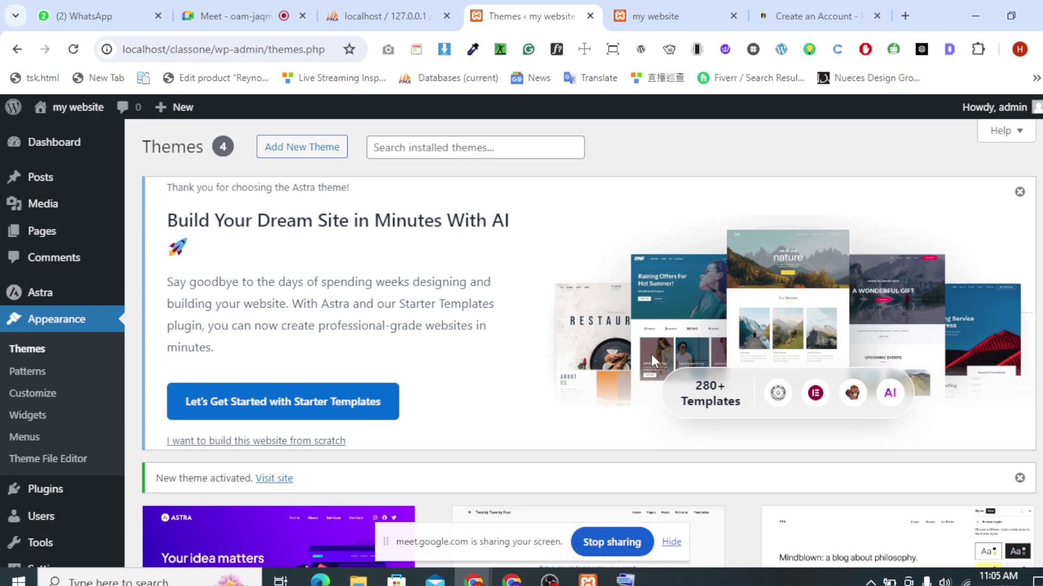
scroll(651, 354, down, 5)
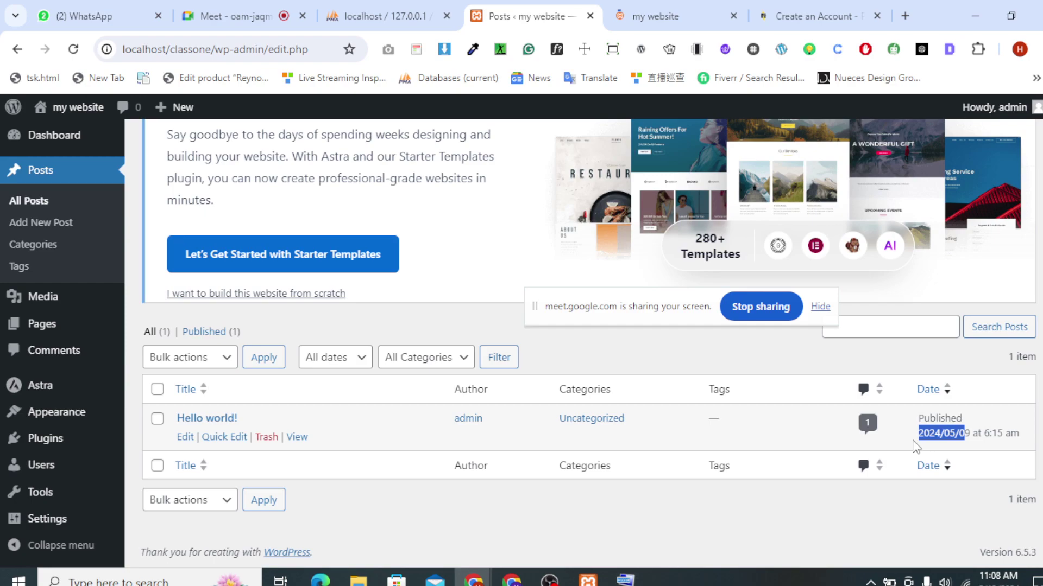
mouse_move(119, 397)
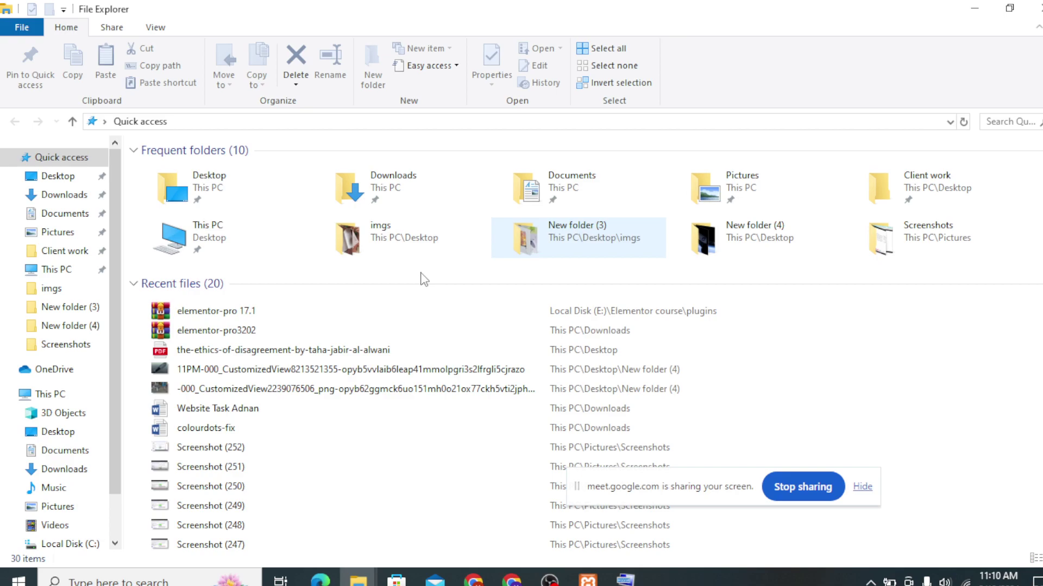
Step: Reload the classone page in Chrome and check the site against its wp-content themes folder in File Explorer
mouse_move(474, 579)
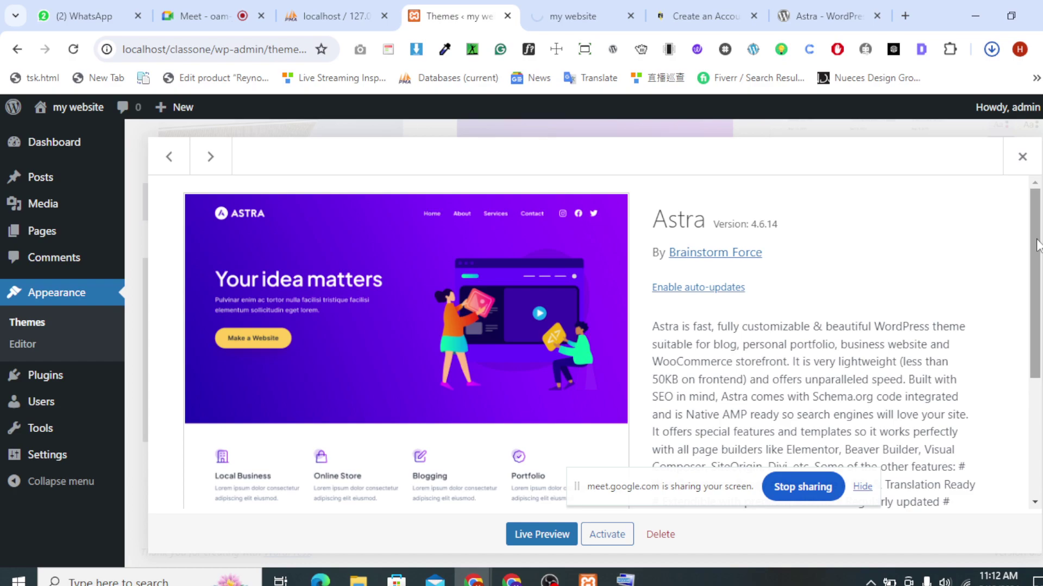
click(75, 50)
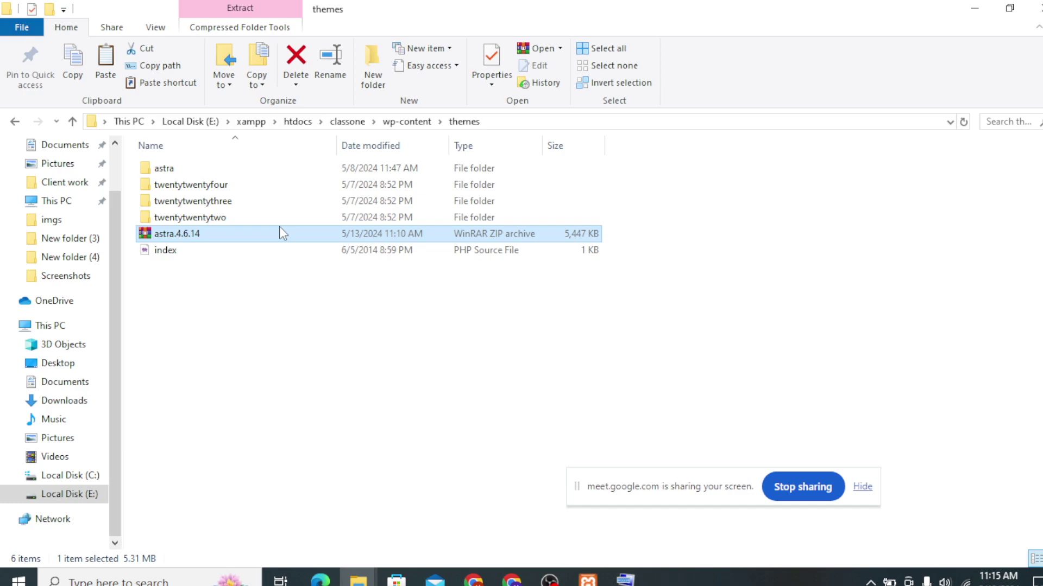
key(alt+Tab)
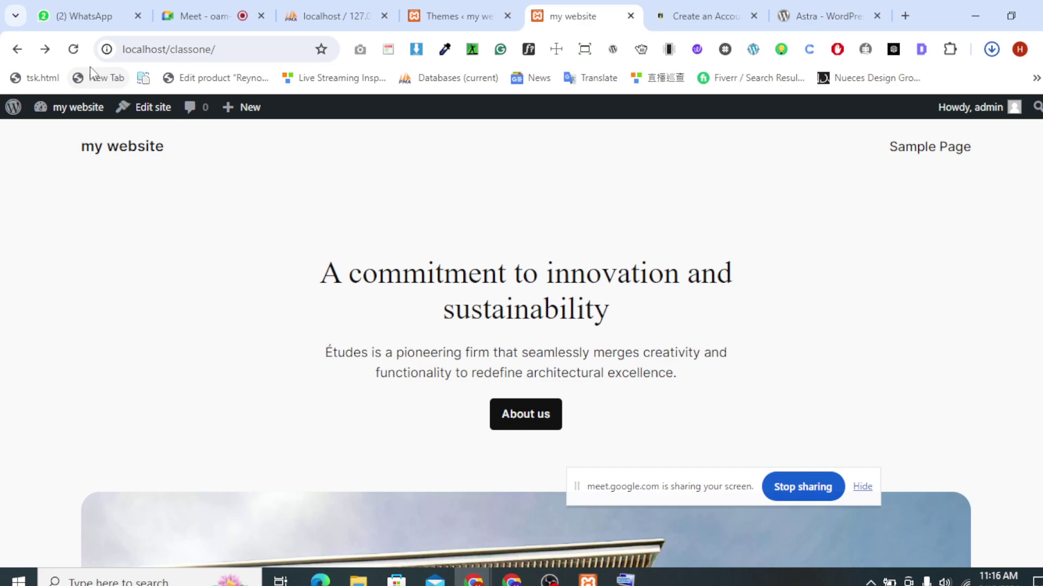
Step: Upload astra.4.6.14 from the Downloads folder as a theme, install it and activate it
key(ctrl+shift+Tab)
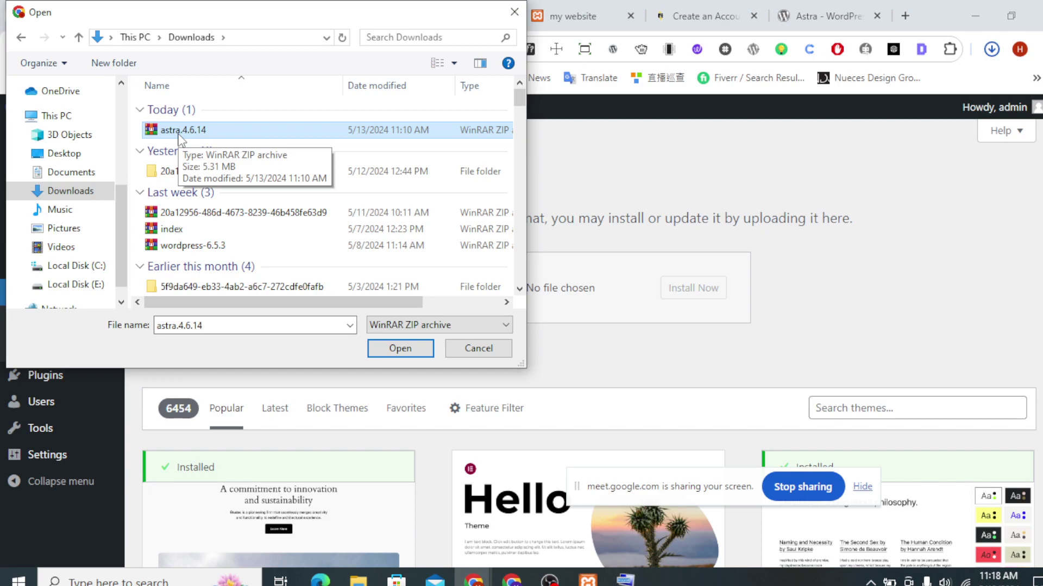
double_click(180, 131)
click(688, 286)
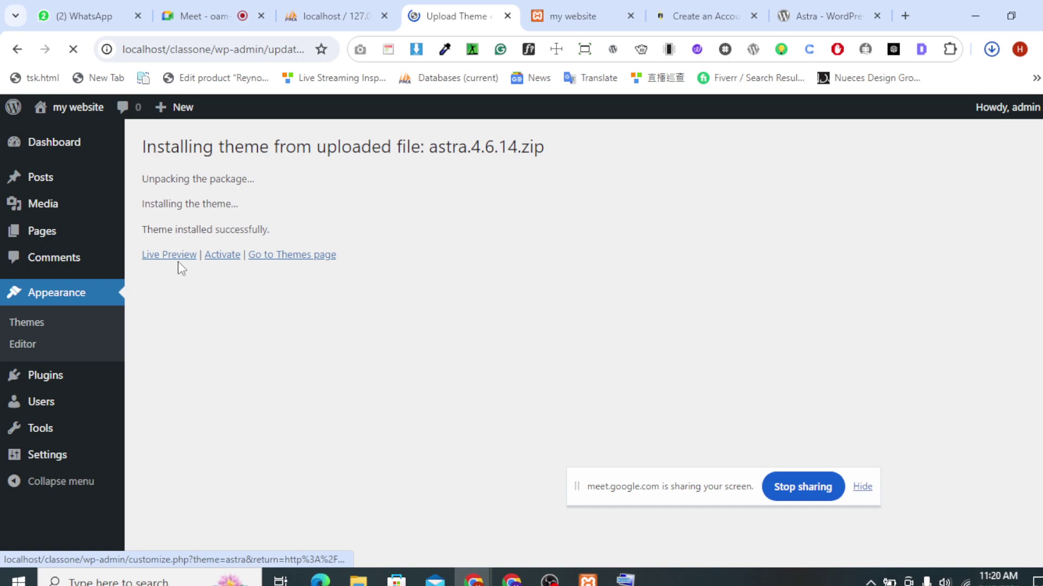
click(222, 255)
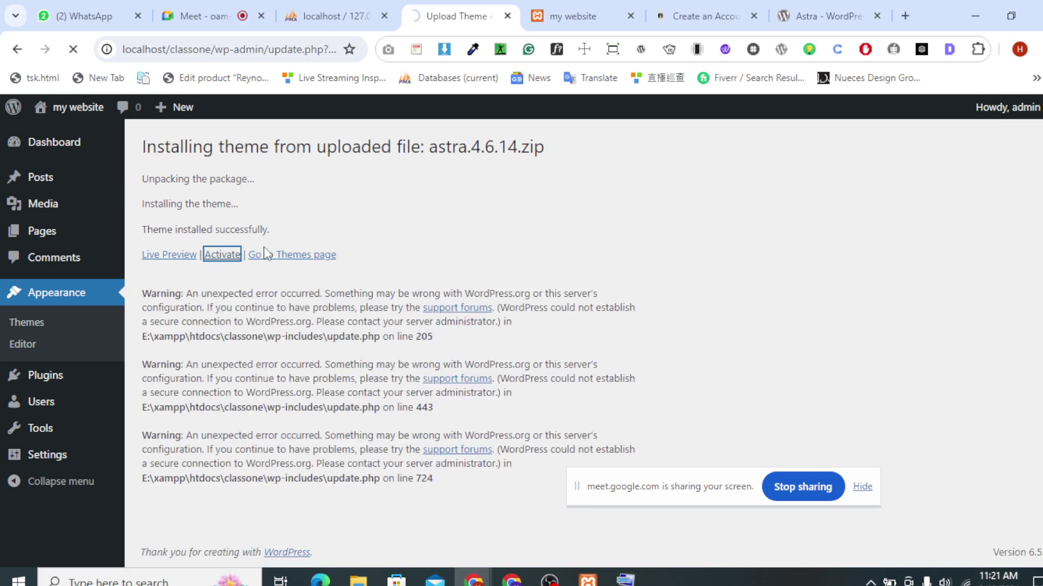